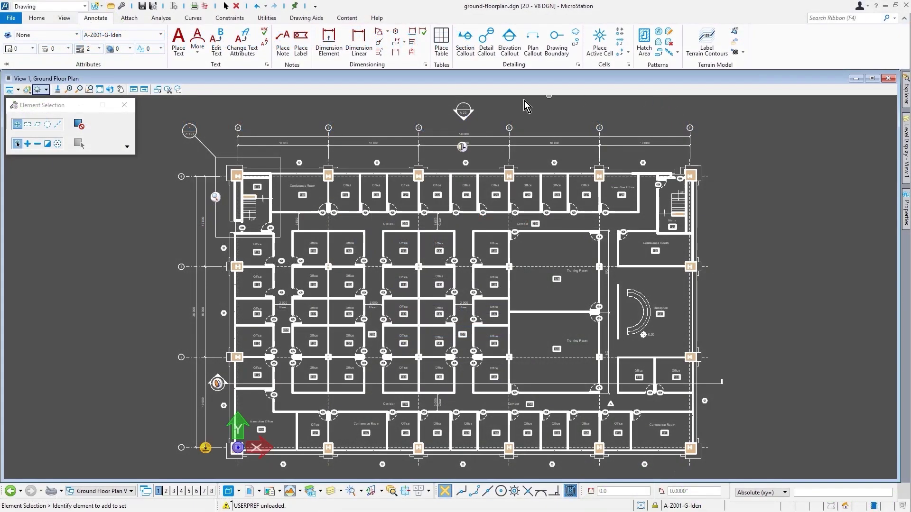
# - Close the ground floor plan and open General Notes.dgn from the CAC Retail Center Development workset
pyautogui.click(11, 18)
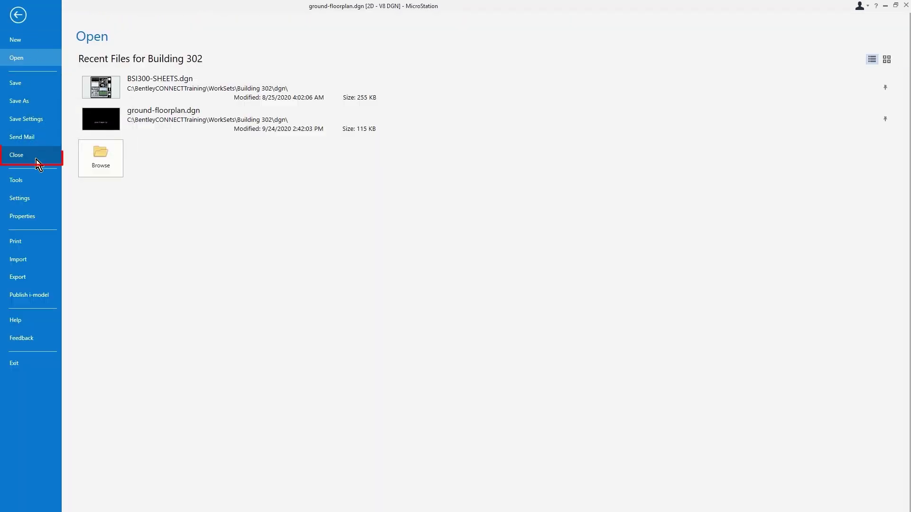
pyautogui.click(37, 159)
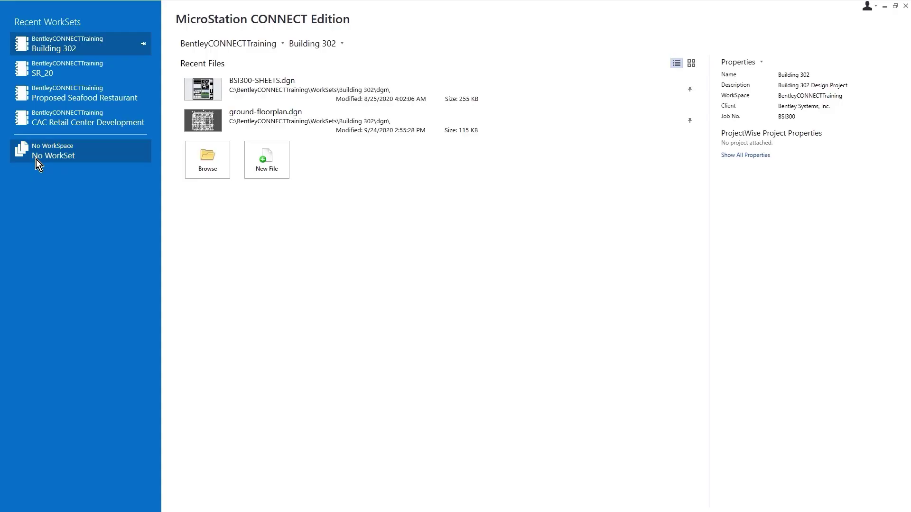
pyautogui.click(317, 43)
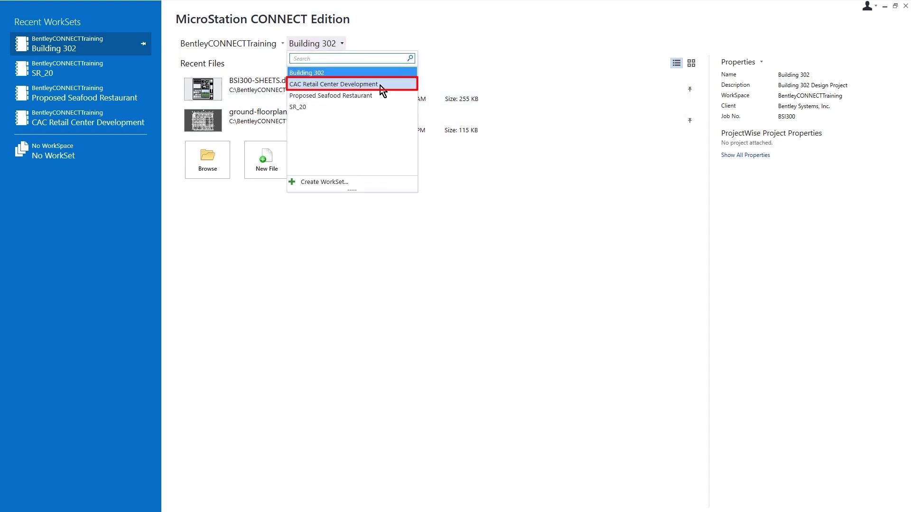
pyautogui.click(382, 85)
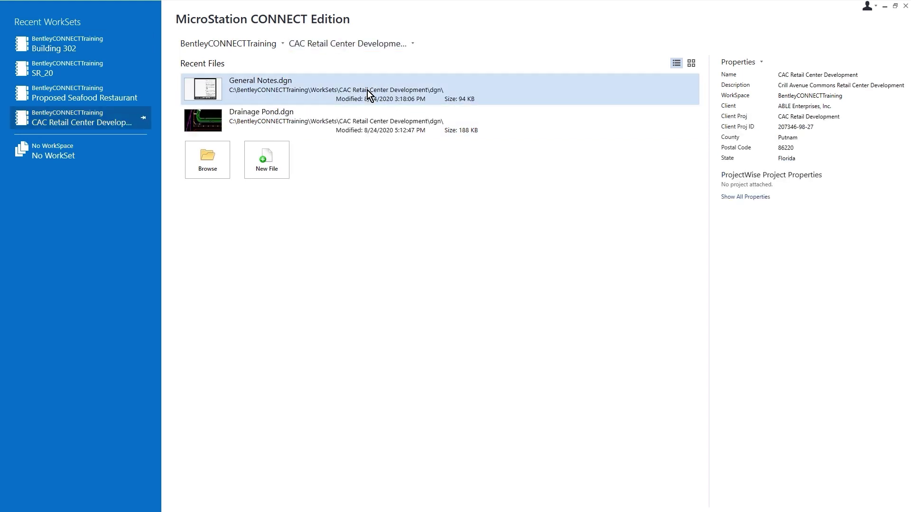
pyautogui.doubleClick(343, 98)
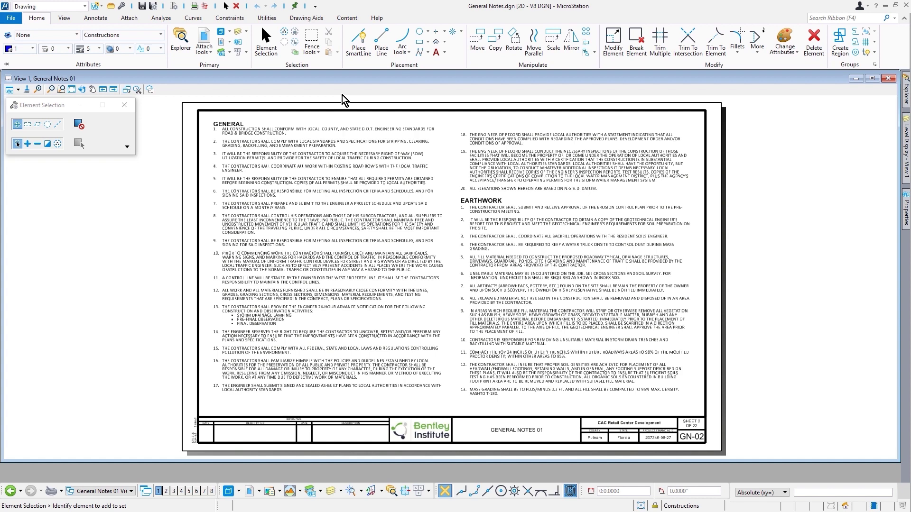
# - Open the Models dialog listing the General Notes 01, 02 and 03 sheets
pyautogui.click(223, 32)
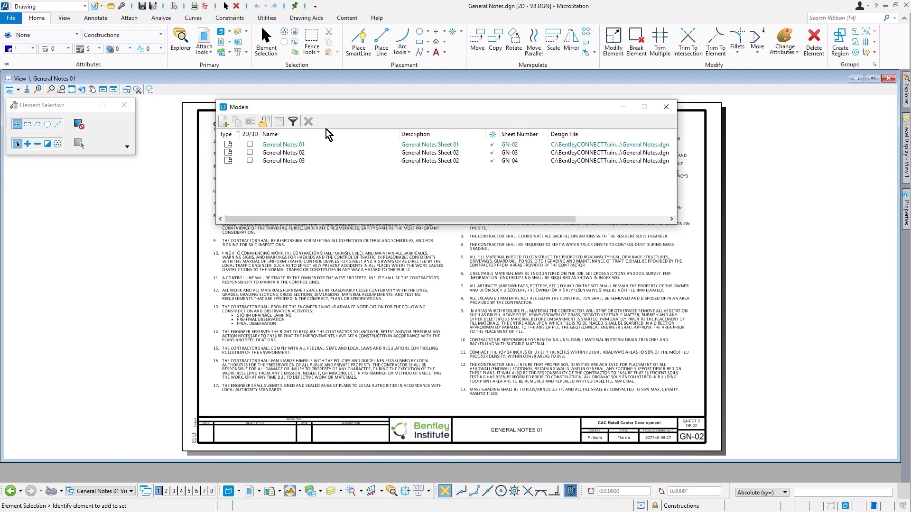
# - Make General Notes 02 the active sheet model and close the Models dialog
pyautogui.click(324, 153)
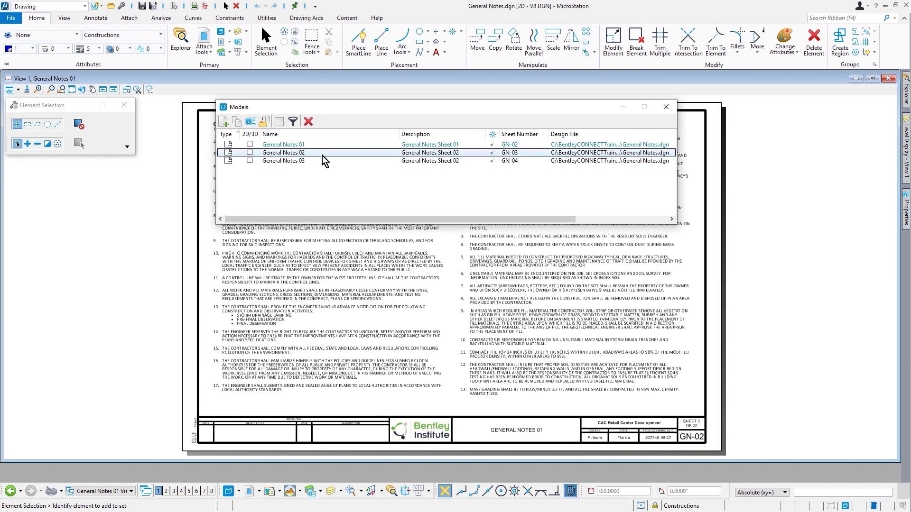
pyautogui.doubleClick(323, 153)
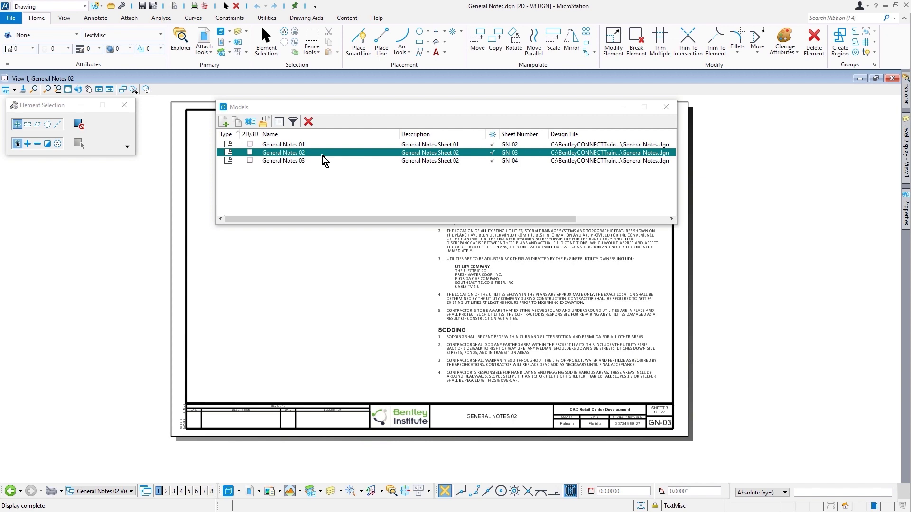
pyautogui.click(666, 107)
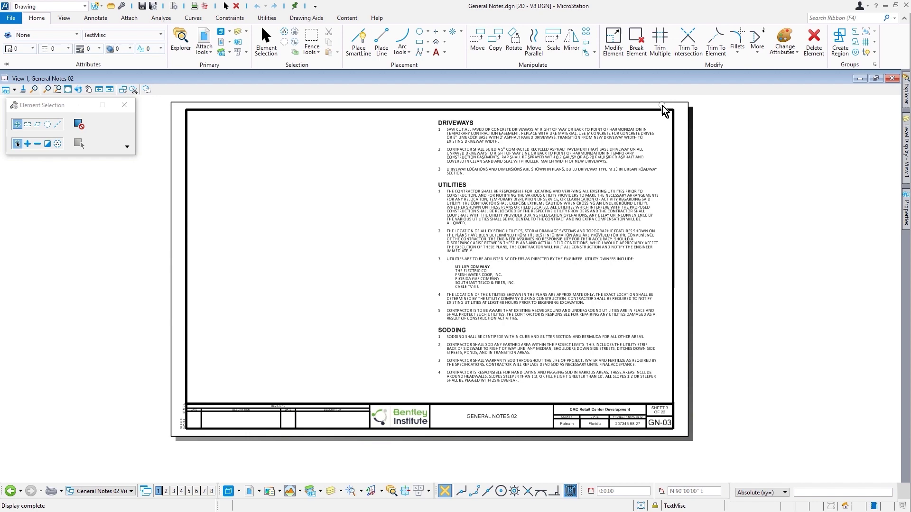
# - Open General Notes - Drainage.txt from the workset's data\notes folder in Notepad++
pyautogui.click(112, 7)
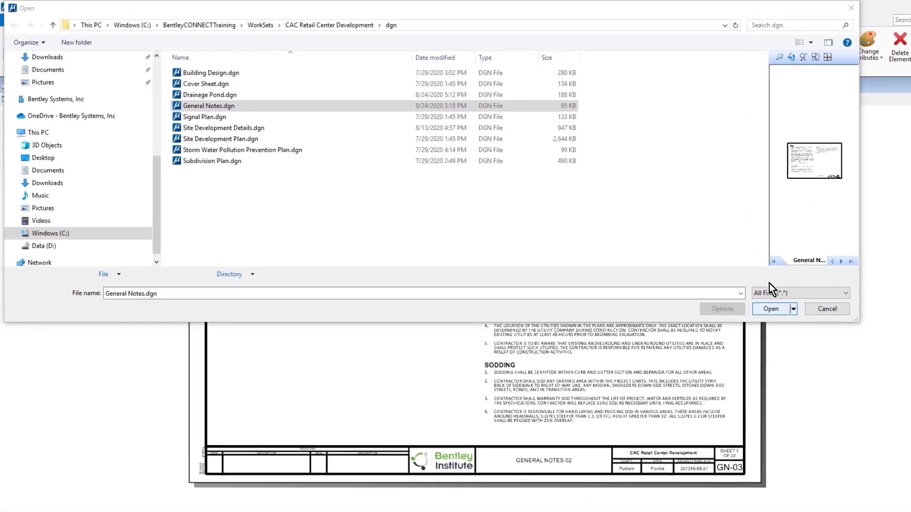
pyautogui.click(330, 26)
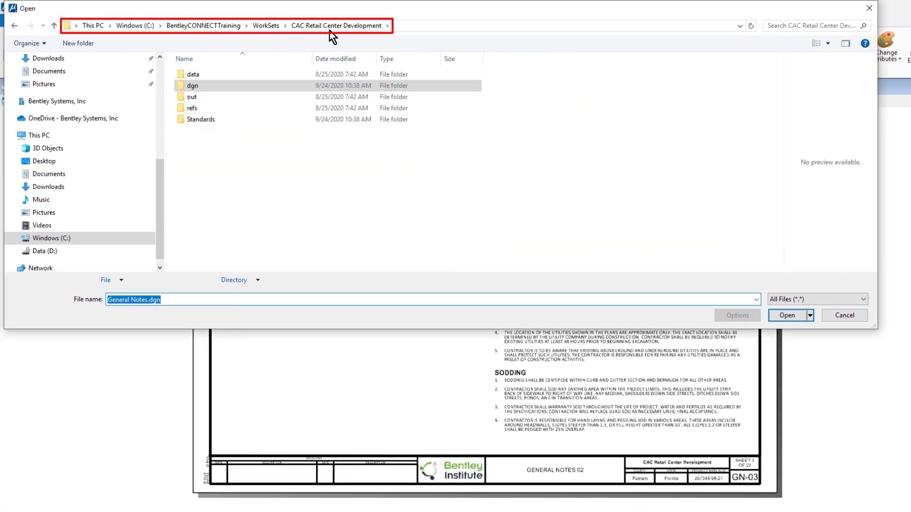
pyautogui.doubleClick(237, 76)
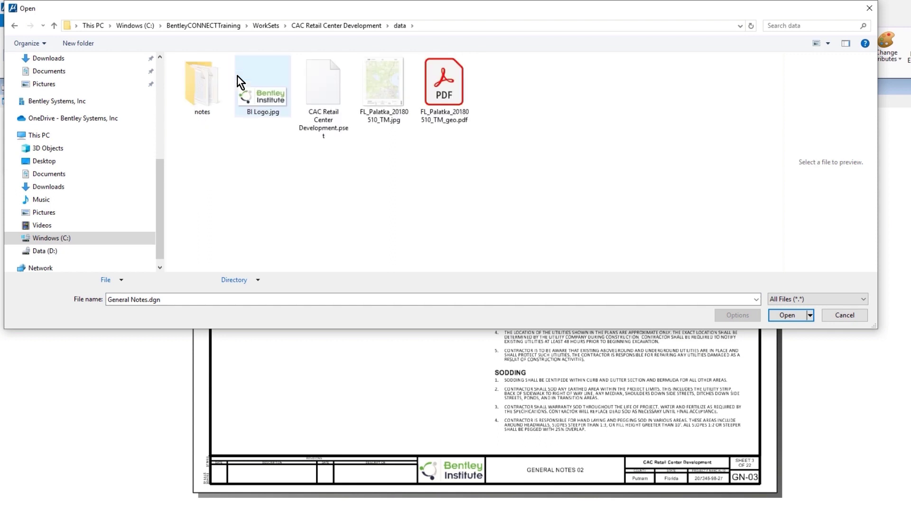
pyautogui.doubleClick(203, 84)
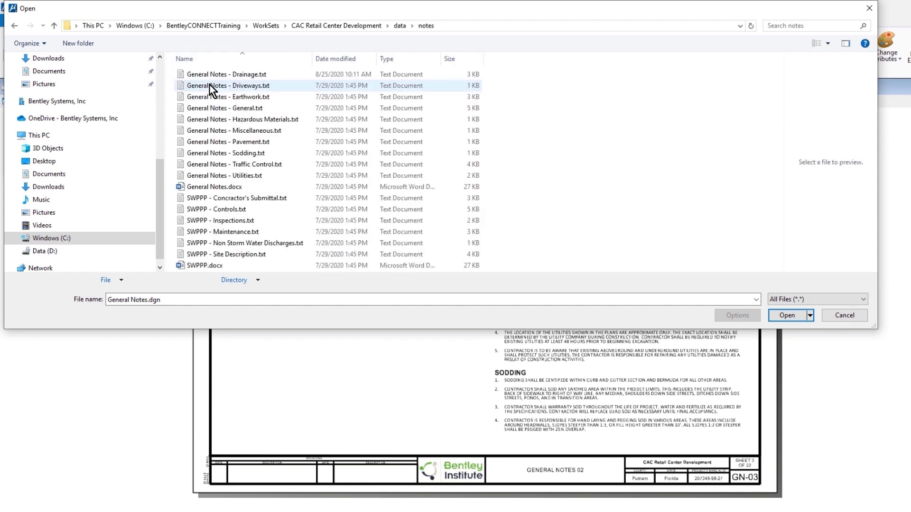
pyautogui.rightClick(219, 74)
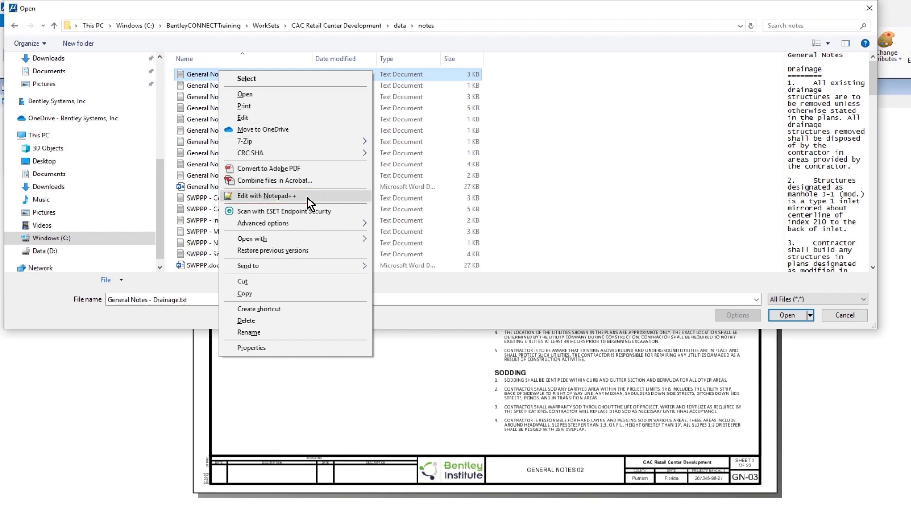
pyautogui.click(307, 199)
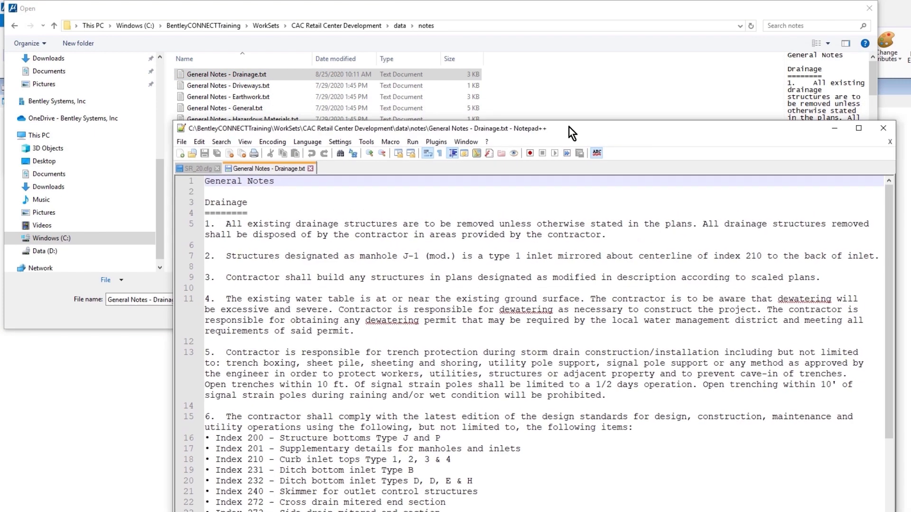
# - Copy the notes text from the Drainage heading to the last line, then close the document
pyautogui.moveTo(568, 127); pyautogui.dragTo(561, 56)
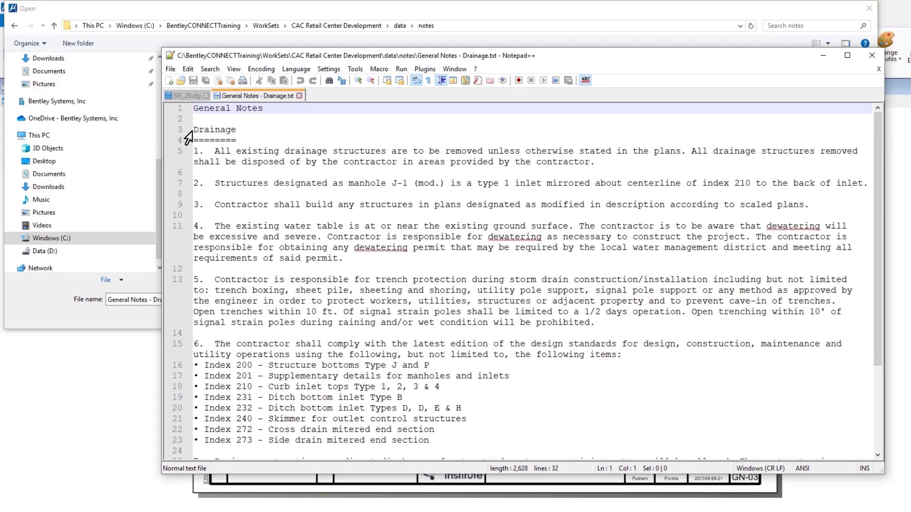
pyautogui.moveTo(193, 130); pyautogui.dragTo(307, 502)
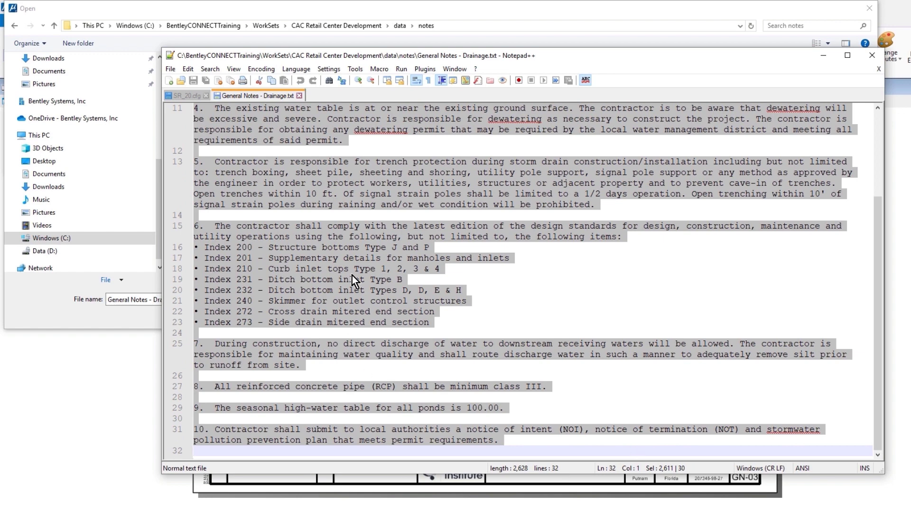
pyautogui.rightClick(353, 275)
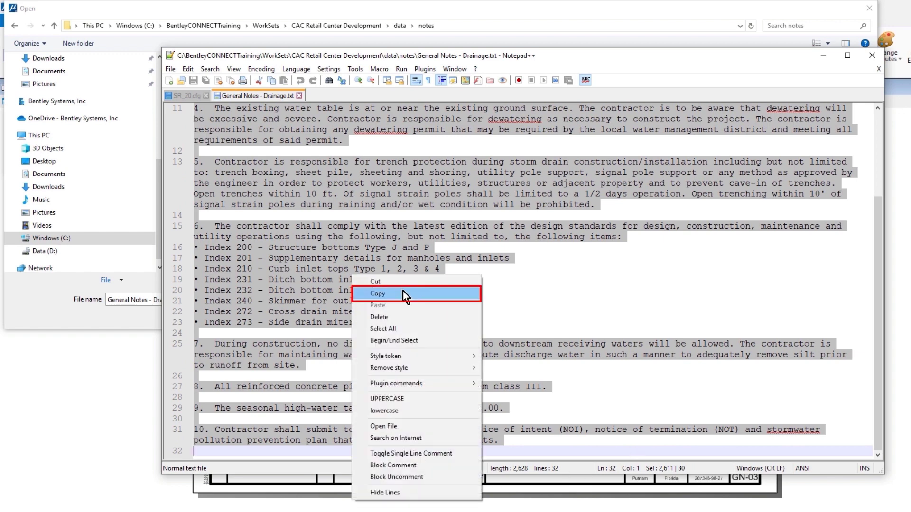
pyautogui.click(403, 294)
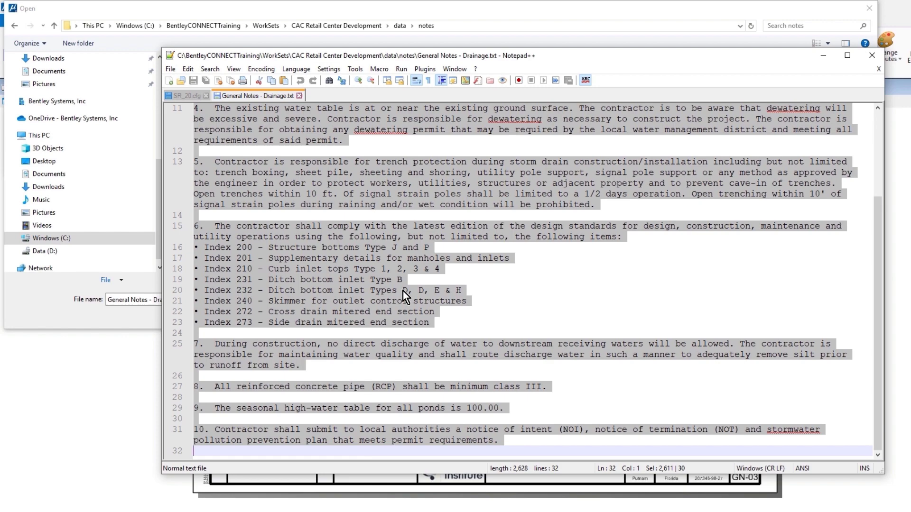
pyautogui.click(873, 55)
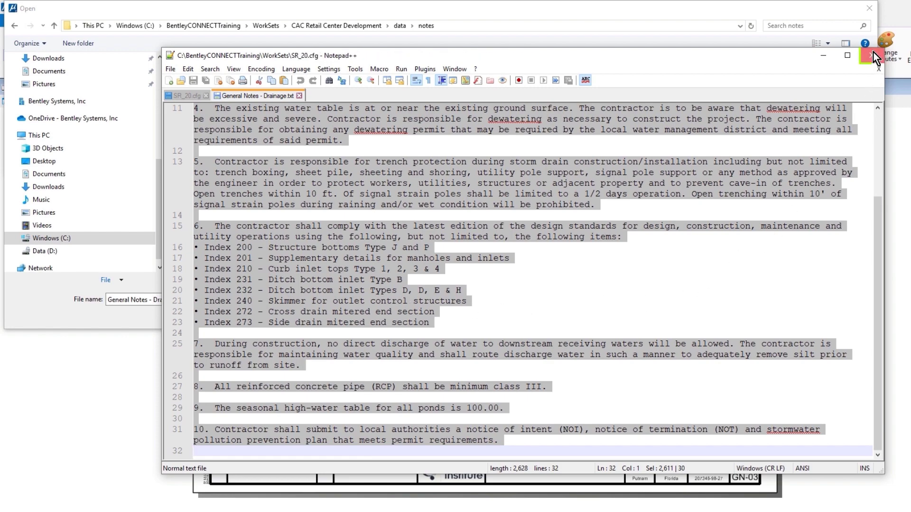
# - Dismiss the file browser and start the Annotate Place Text tool in word-wrap mode
pyautogui.click(874, 55)
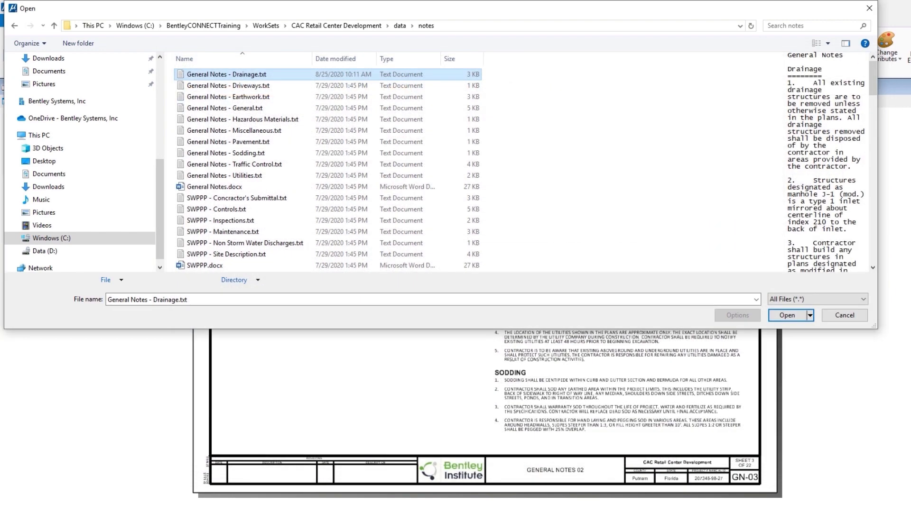
pyautogui.click(844, 315)
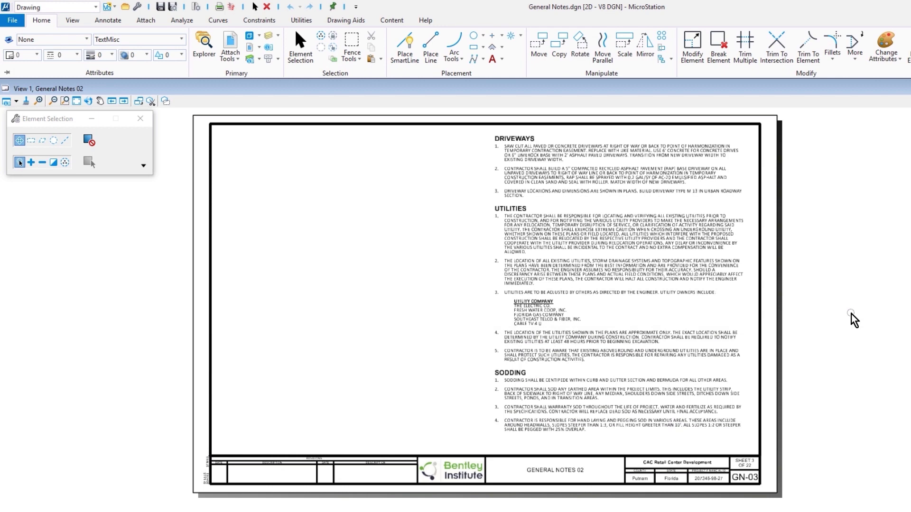
pyautogui.click(107, 20)
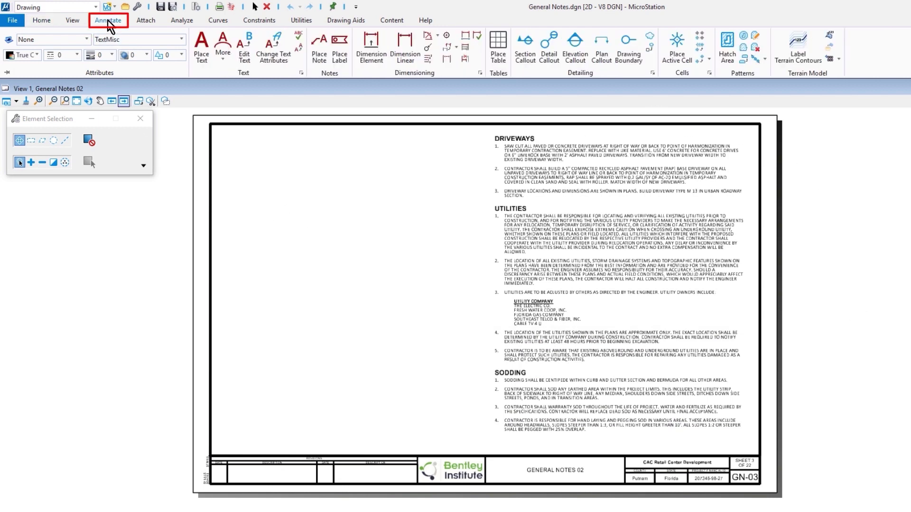
pyautogui.click(202, 47)
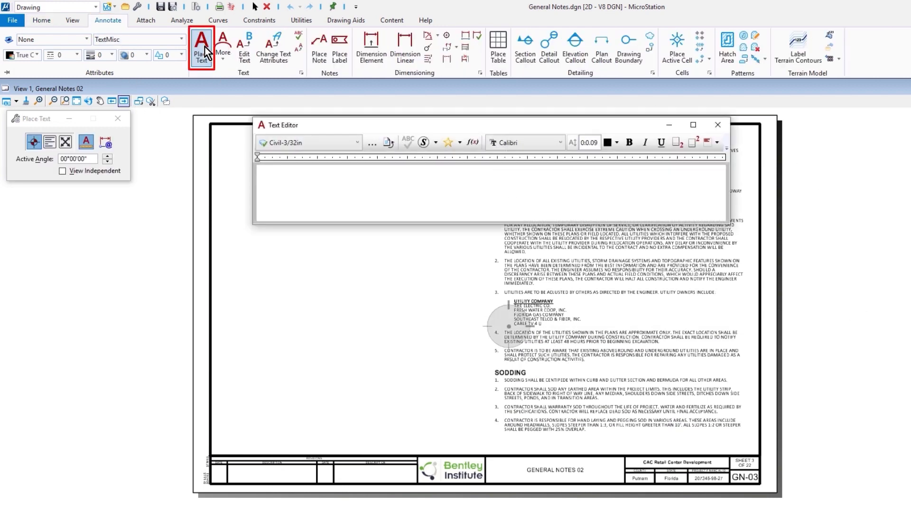
pyautogui.click(124, 145)
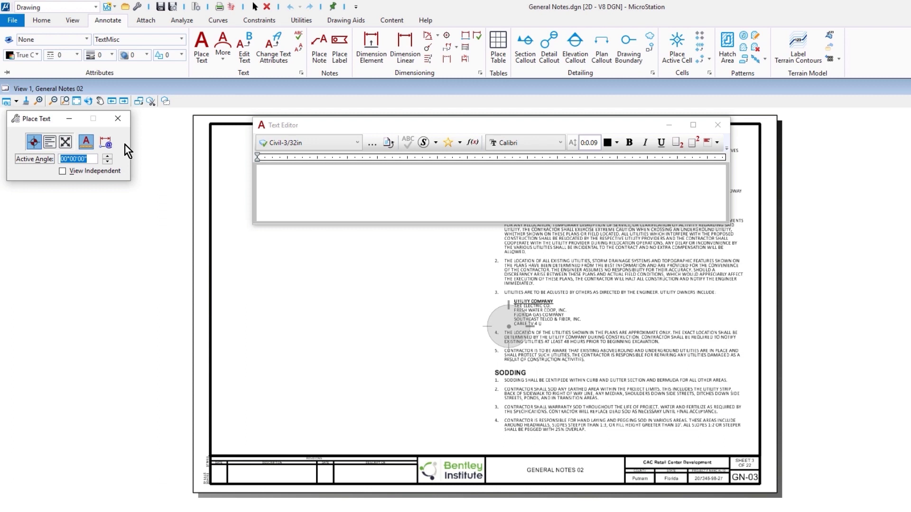
pyautogui.click(49, 142)
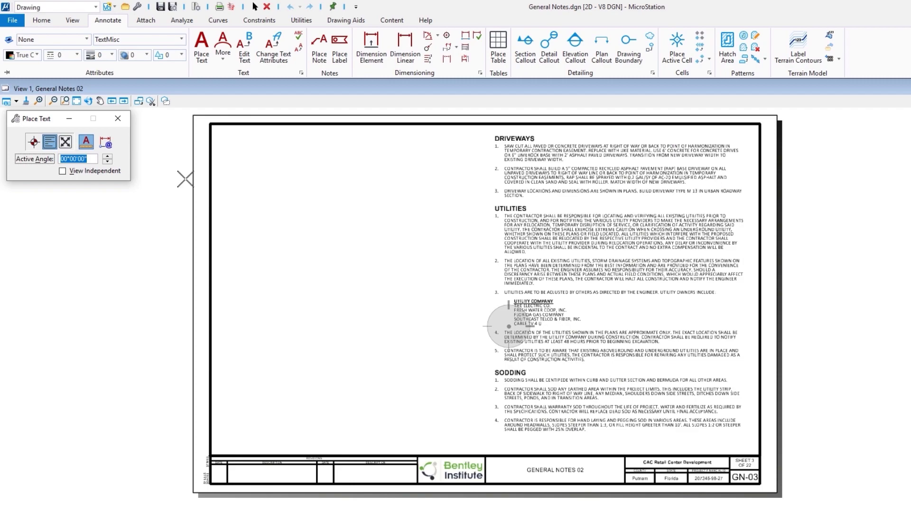
pyautogui.scroll(4, 209, 96)
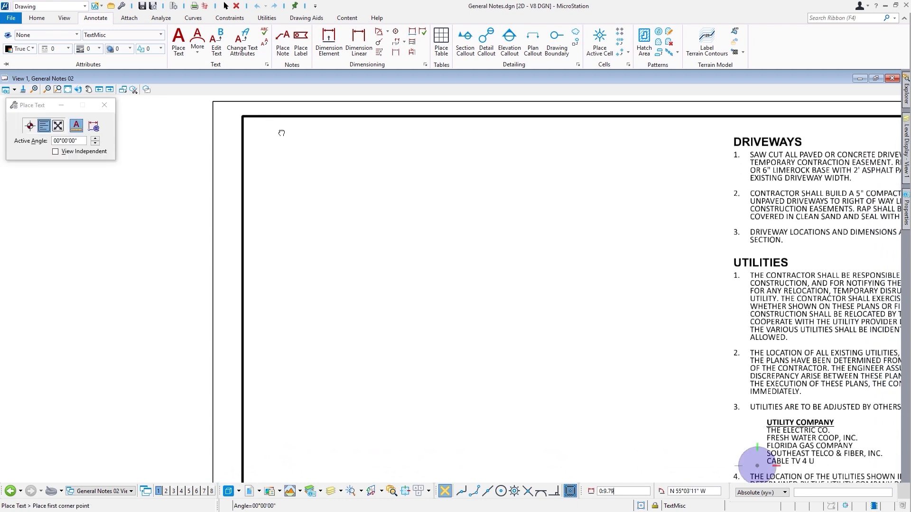
# - Place a 7.3-wide word-wrap text box offset X 0.48, Y 0.03 from the border corner
pyautogui.click(244, 114)
pyautogui.write('.04')
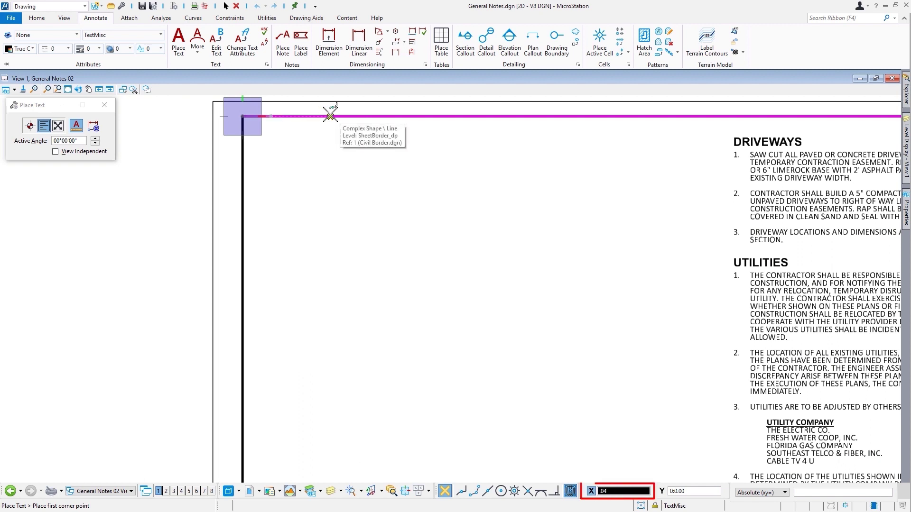
pyautogui.write('0.48')
pyautogui.press('Tab')
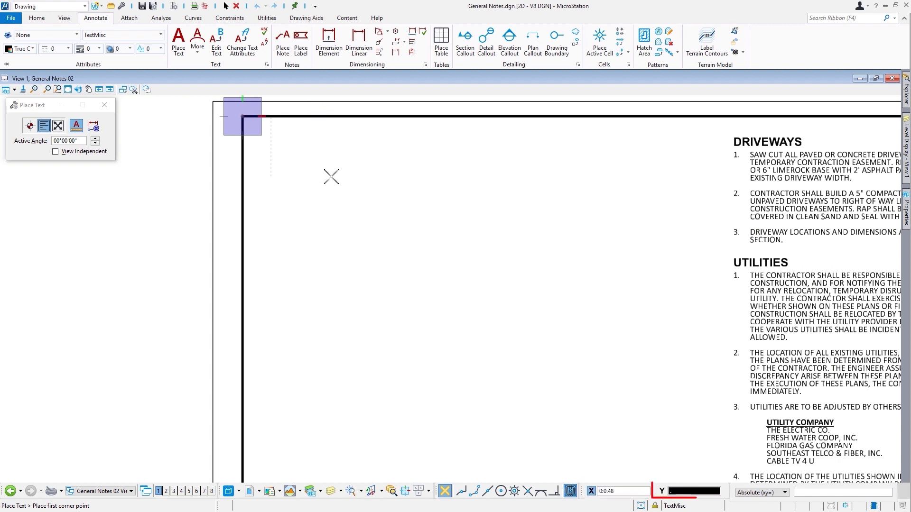
pyautogui.write('.03')
pyautogui.press('Return')
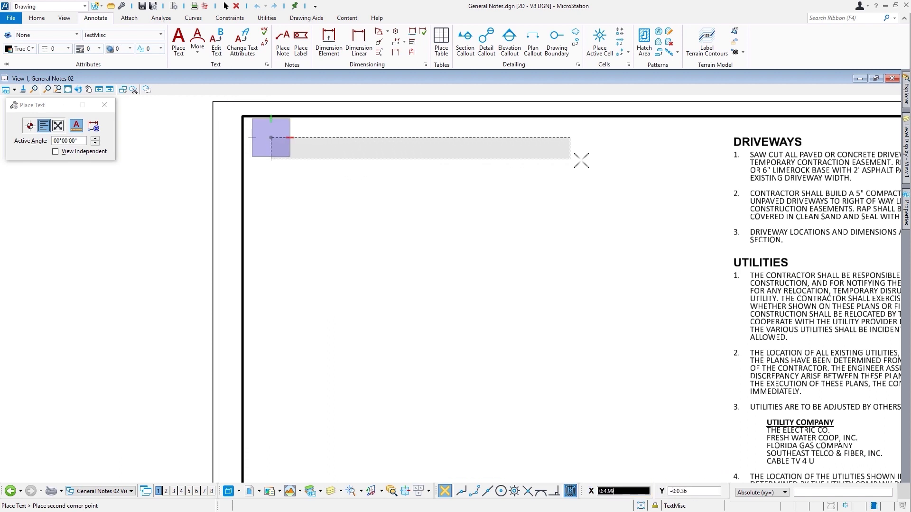
pyautogui.press('x')
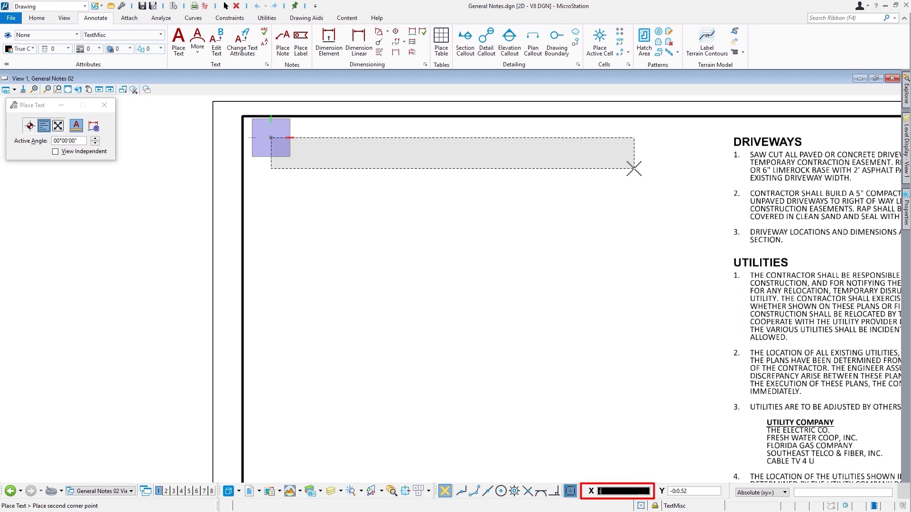
pyautogui.write('7.3')
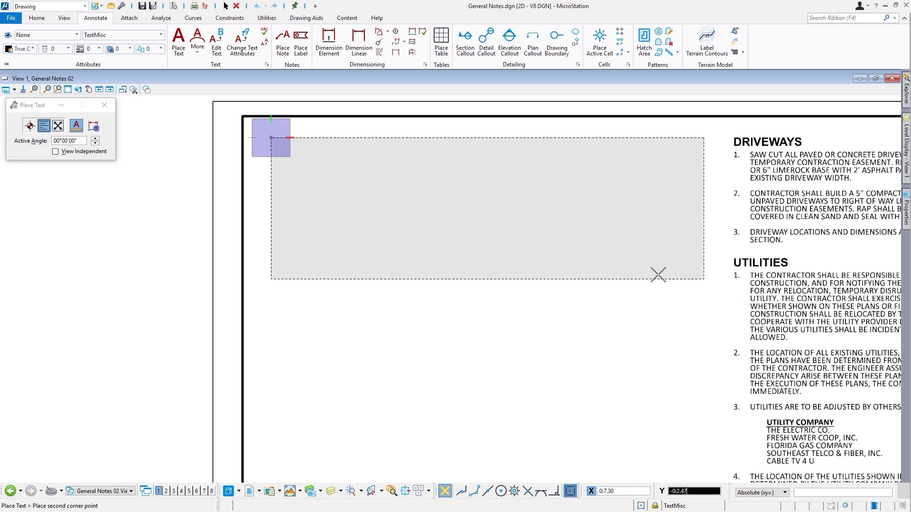
pyautogui.click(662, 469)
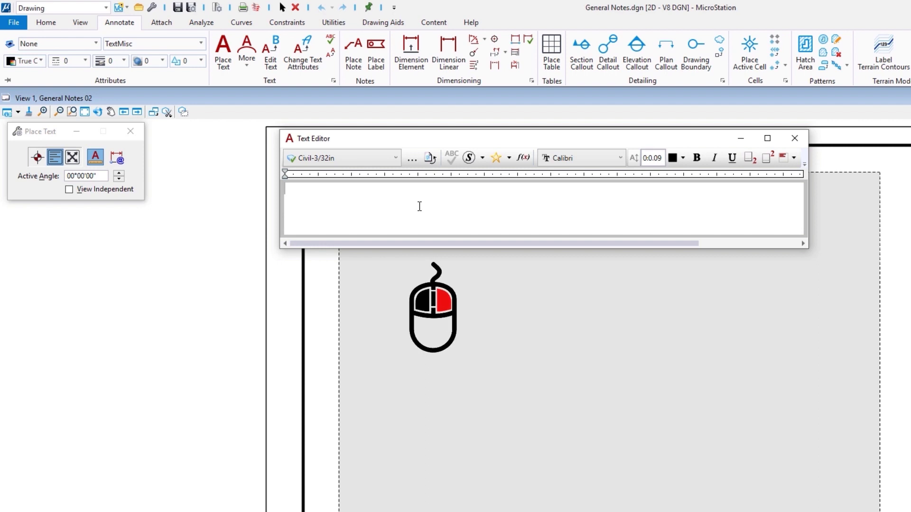
# - Paste the copied drainage notes into the Text Editor and place the block on the sheet
pyautogui.rightClick(419, 205)
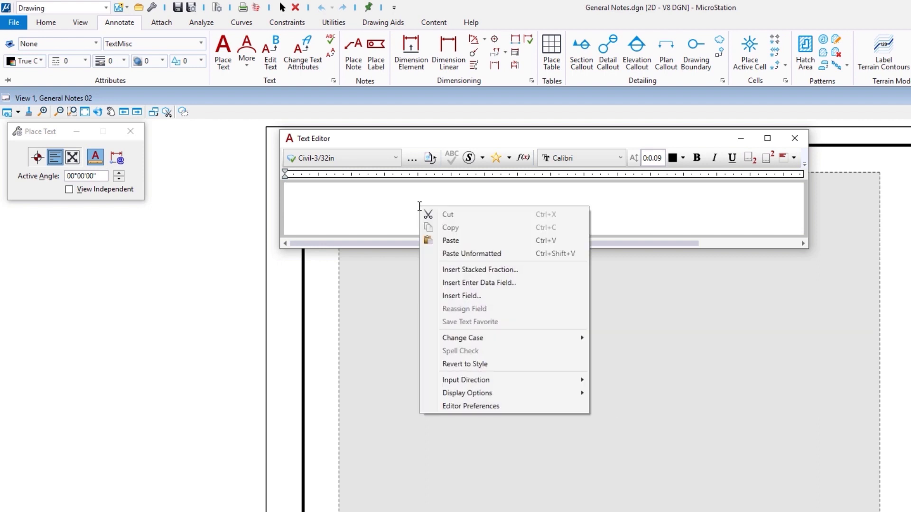
pyautogui.click(479, 243)
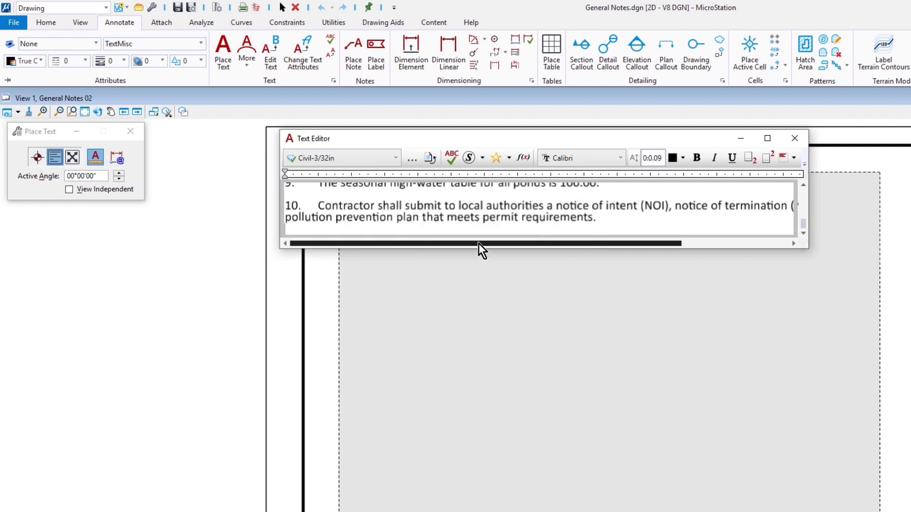
pyautogui.moveTo(470, 248); pyautogui.dragTo(466, 399)
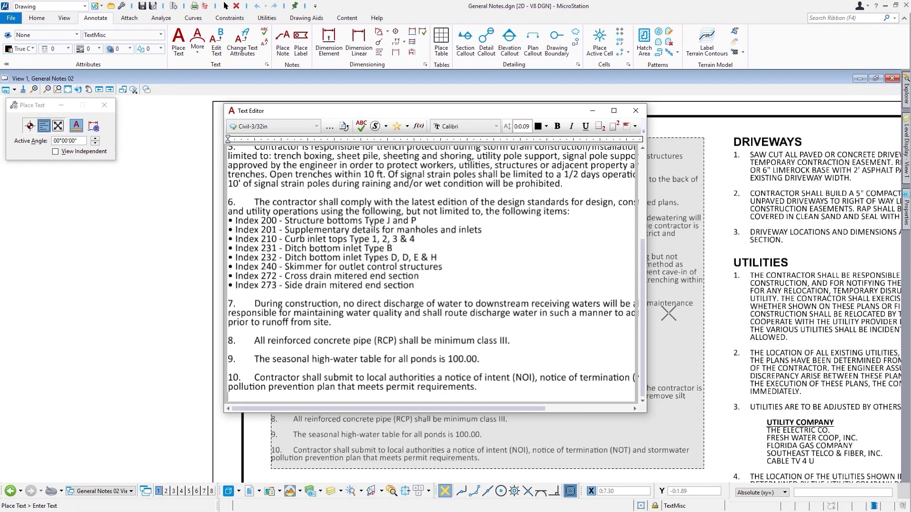
pyautogui.rightClick(667, 313)
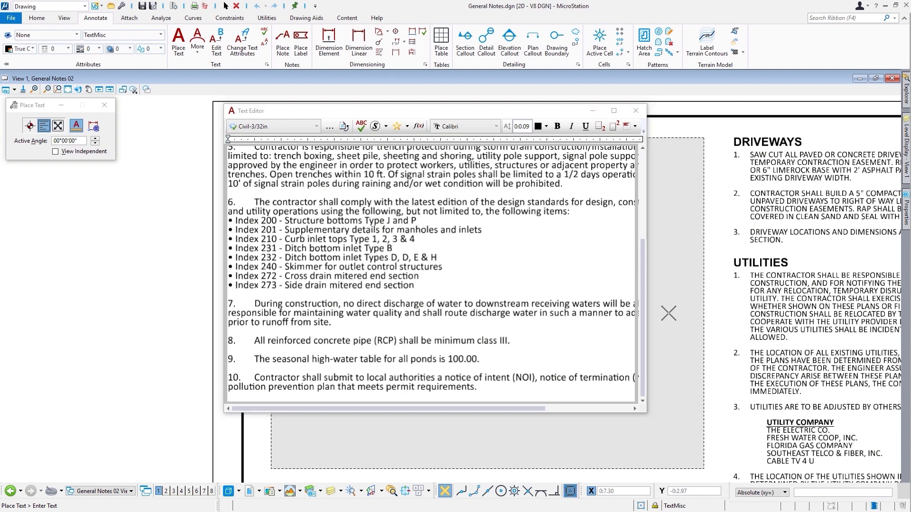
pyautogui.press('Escape')
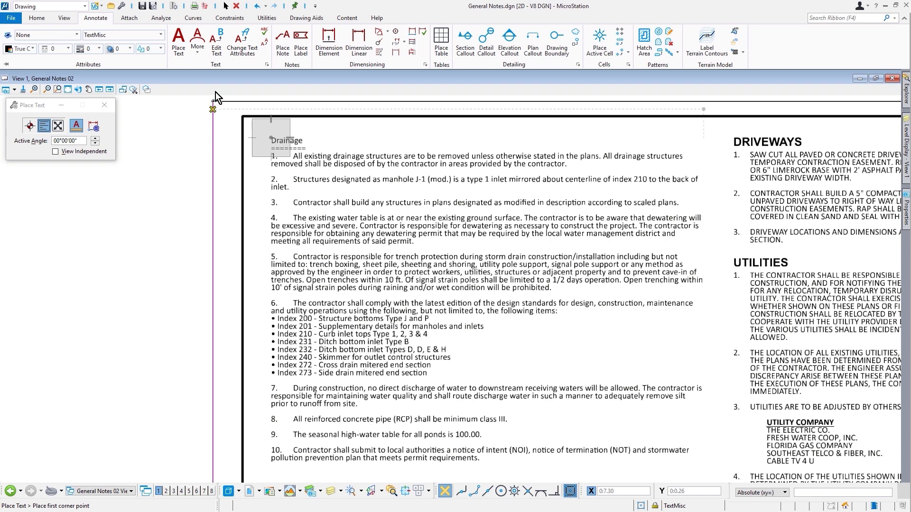
# - Change the drainage notes block to All Upper case, then select the equals-sign line
pyautogui.click(216, 48)
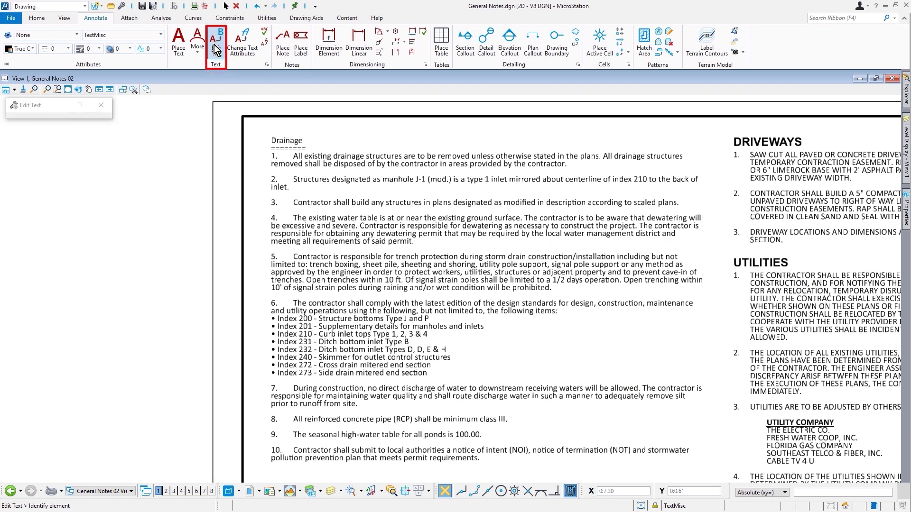
pyautogui.click(324, 169)
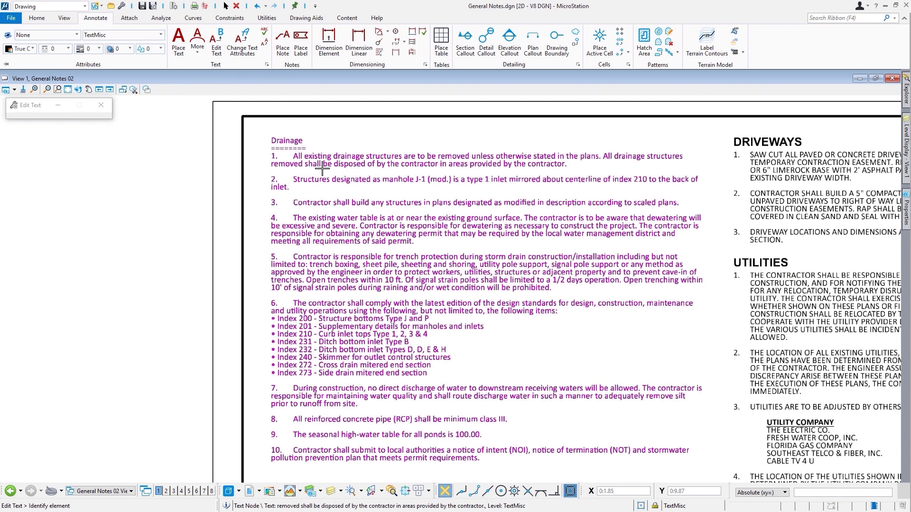
pyautogui.scroll(5, 377, 152)
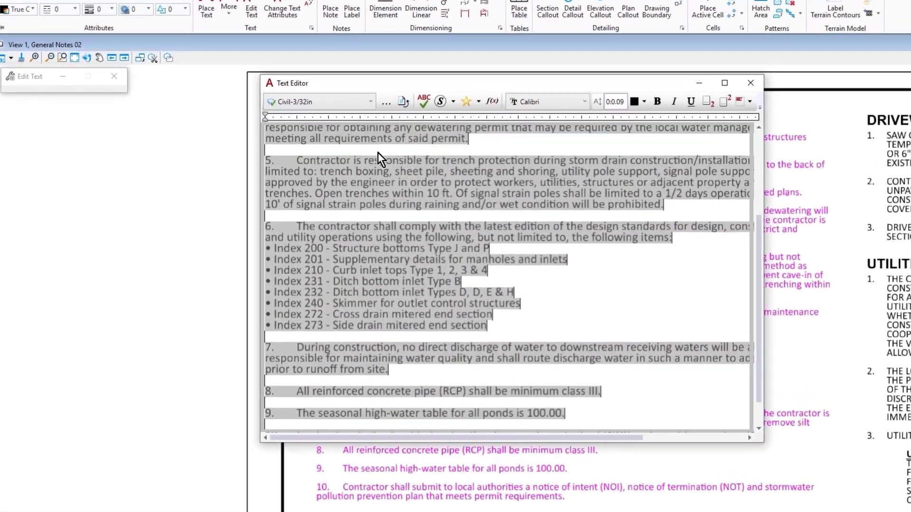
pyautogui.scroll(5, 382, 151)
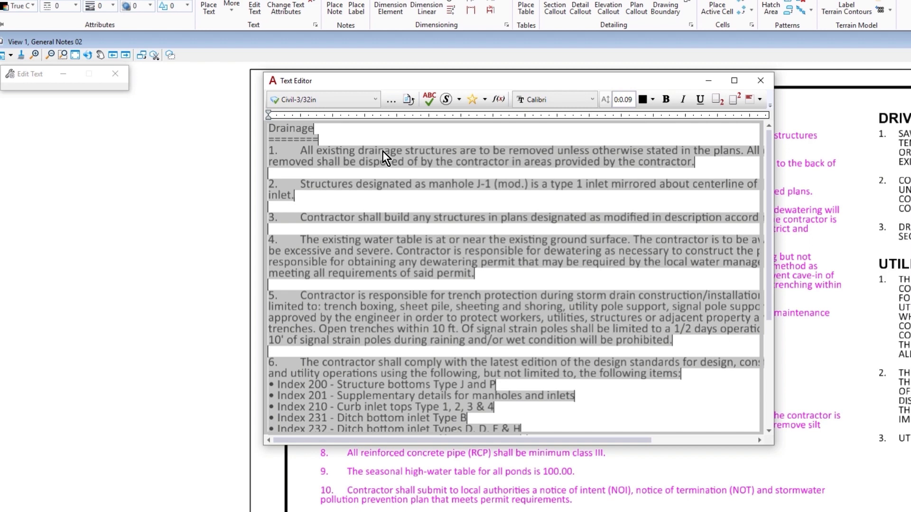
pyautogui.rightClick(382, 150)
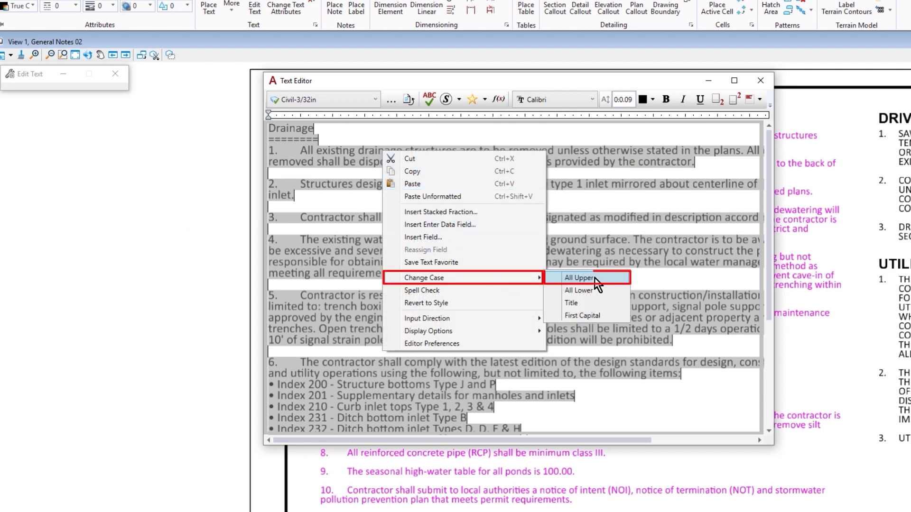
pyautogui.moveTo(465, 277)
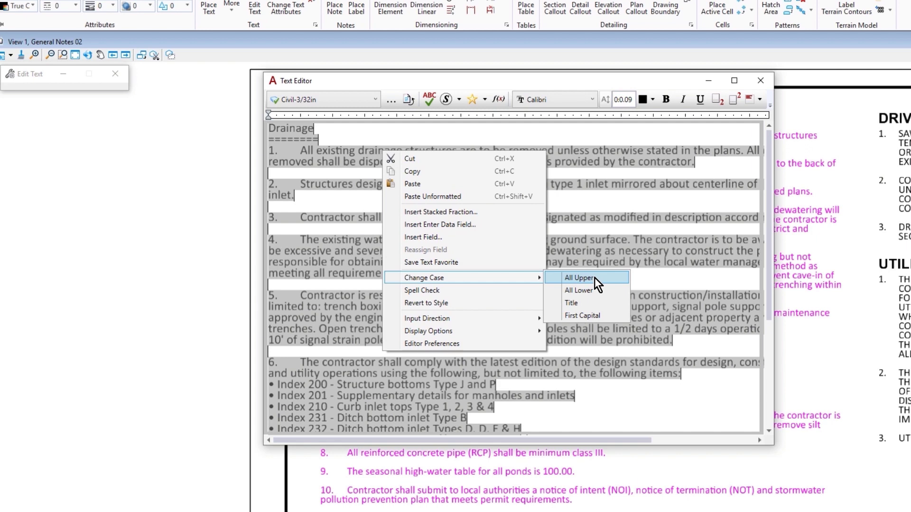
pyautogui.click(596, 283)
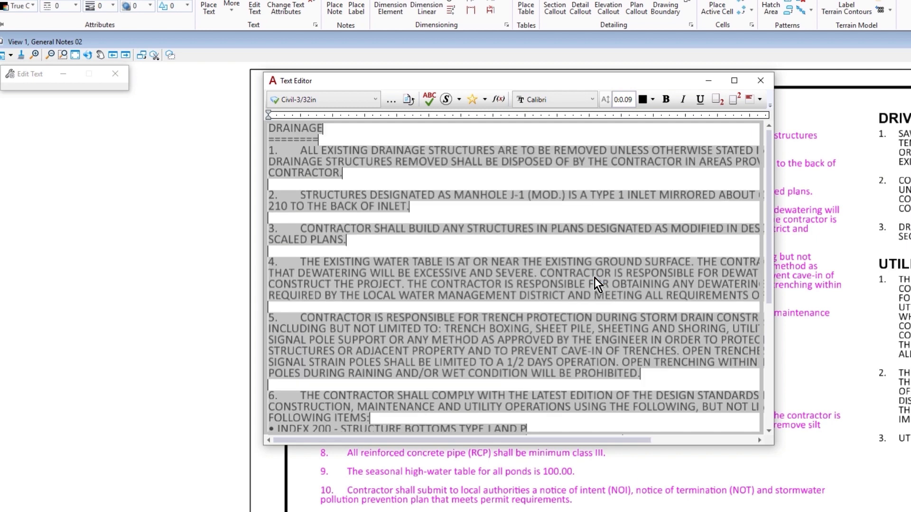
pyautogui.click(332, 129)
pyautogui.doubleClick(299, 140)
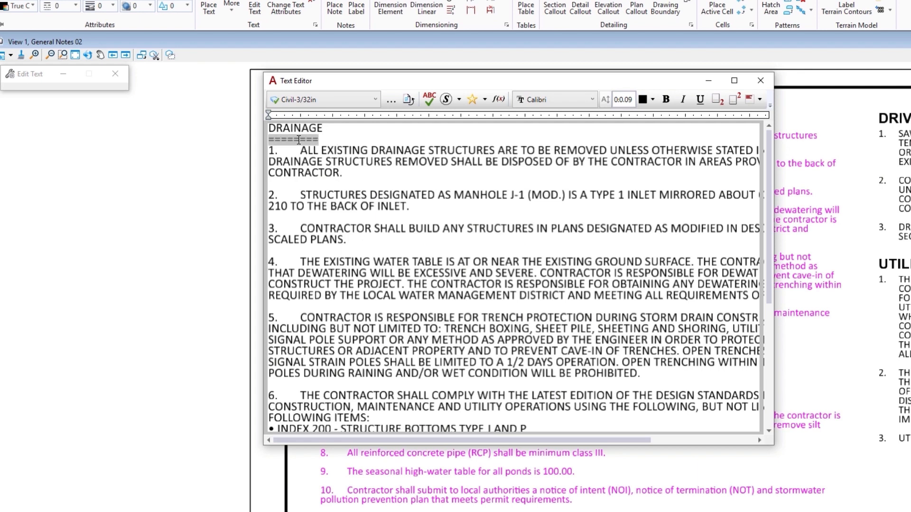
# - Delete the equals-sign underline and apply the Civil-Proposed style to the DRAINAGE heading
pyautogui.press('Delete')
pyautogui.press('Delete')
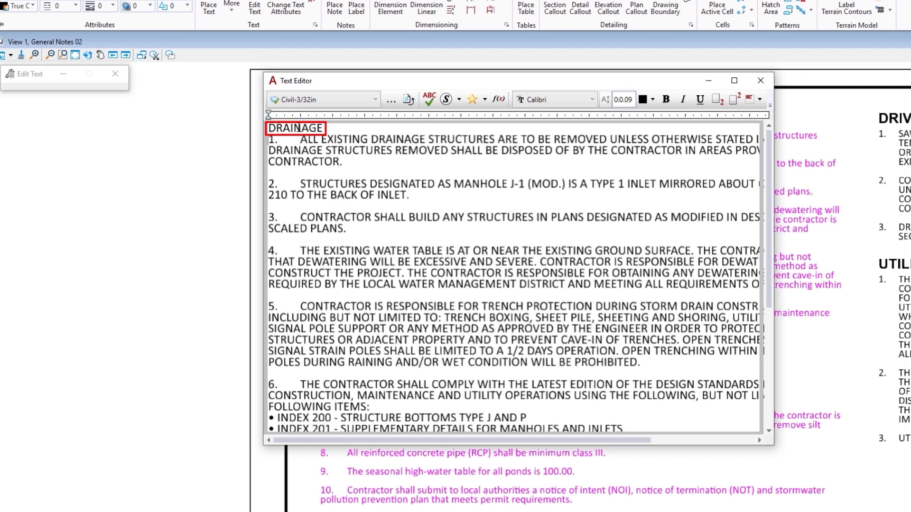
pyautogui.doubleClick(298, 128)
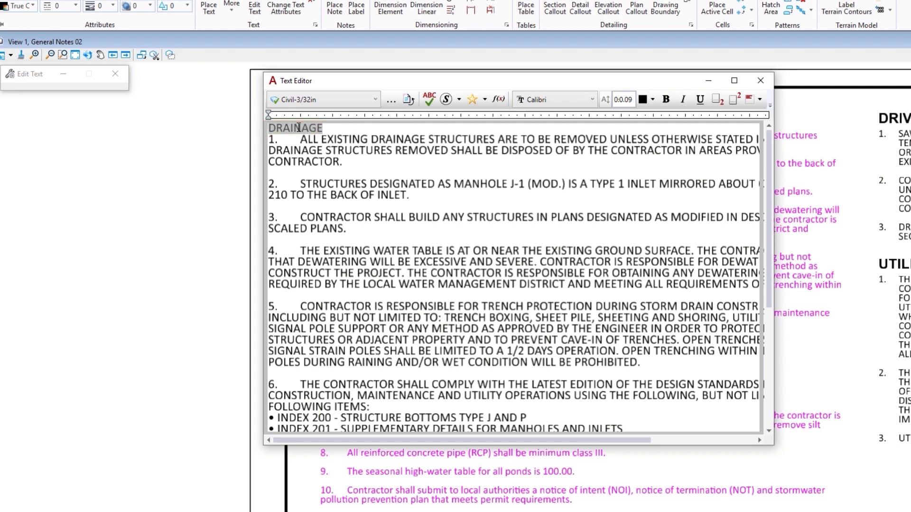
pyautogui.click(341, 100)
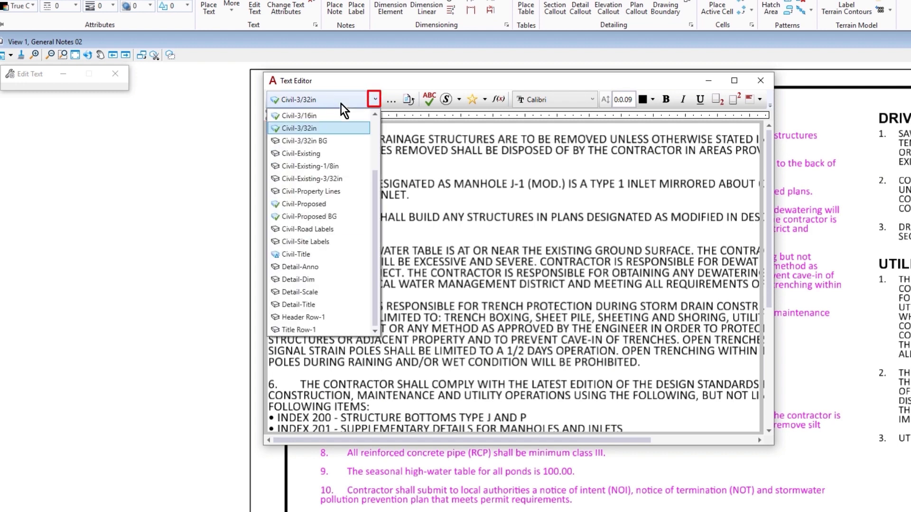
pyautogui.click(345, 208)
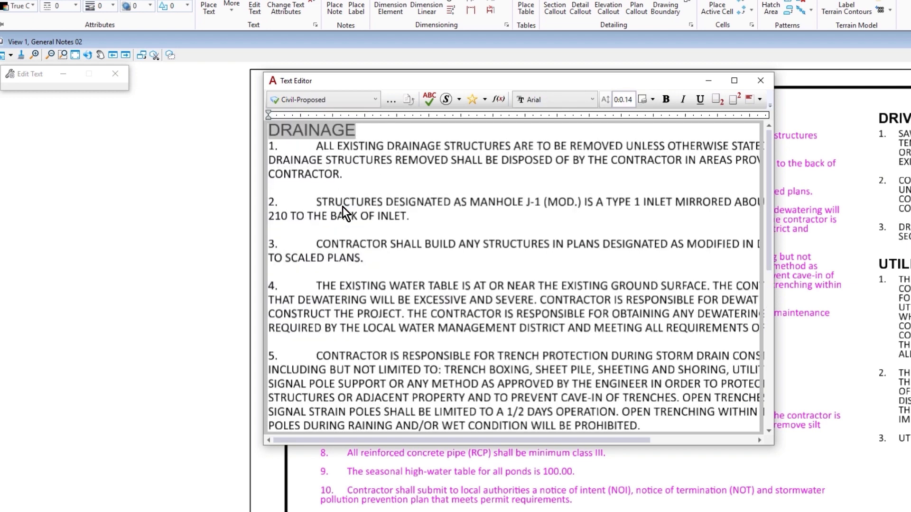
# - Make the DRAINAGE heading bold and place the cursor in the first note
pyautogui.doubleClick(330, 130)
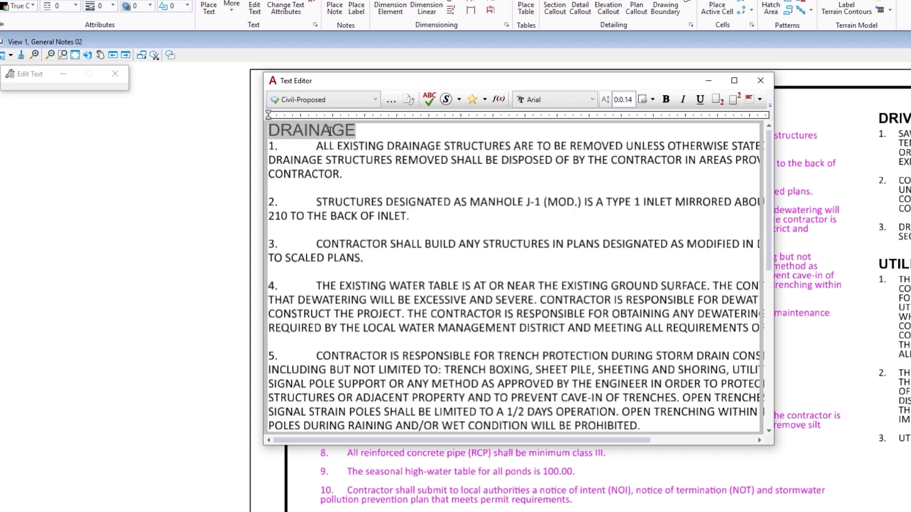
pyautogui.click(665, 99)
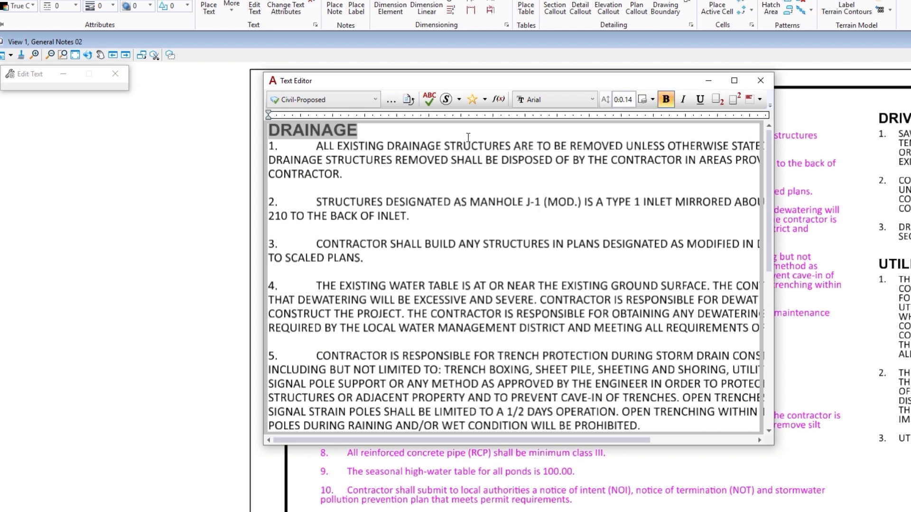
pyautogui.click(439, 134)
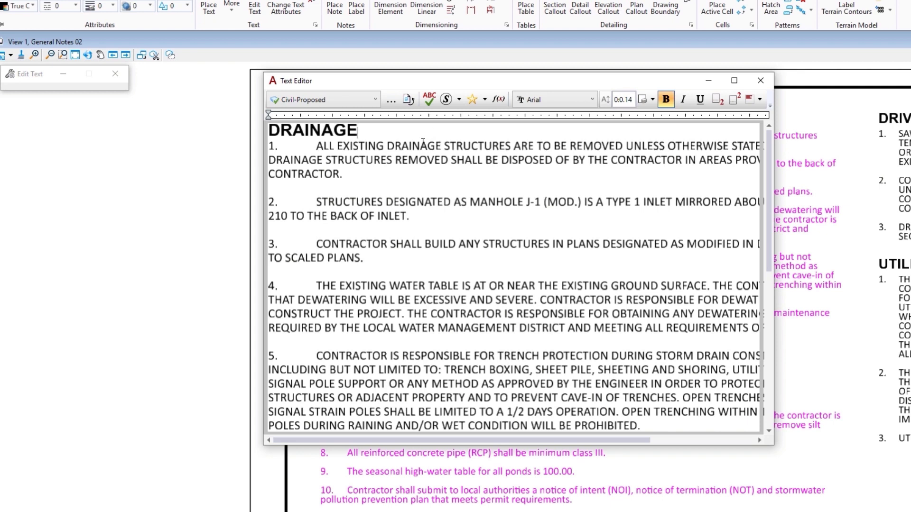
pyautogui.click(422, 145)
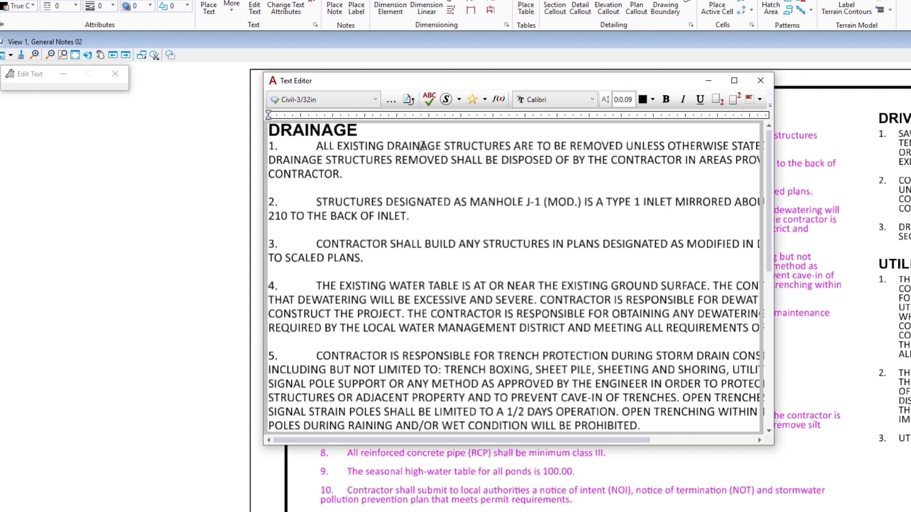
# - Give drainage note 1 a 3.00 hanging indent and a custom 6.00 tab stop
pyautogui.rightClick(487, 118)
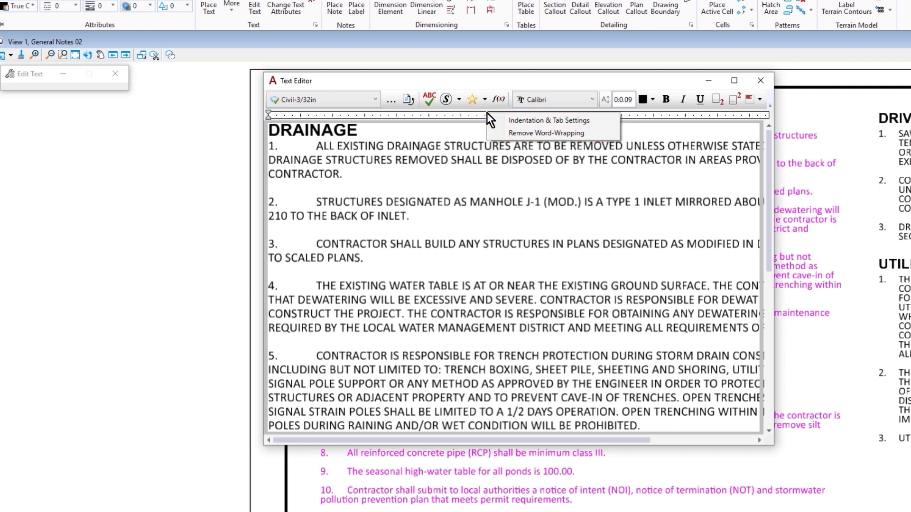
pyautogui.click(599, 118)
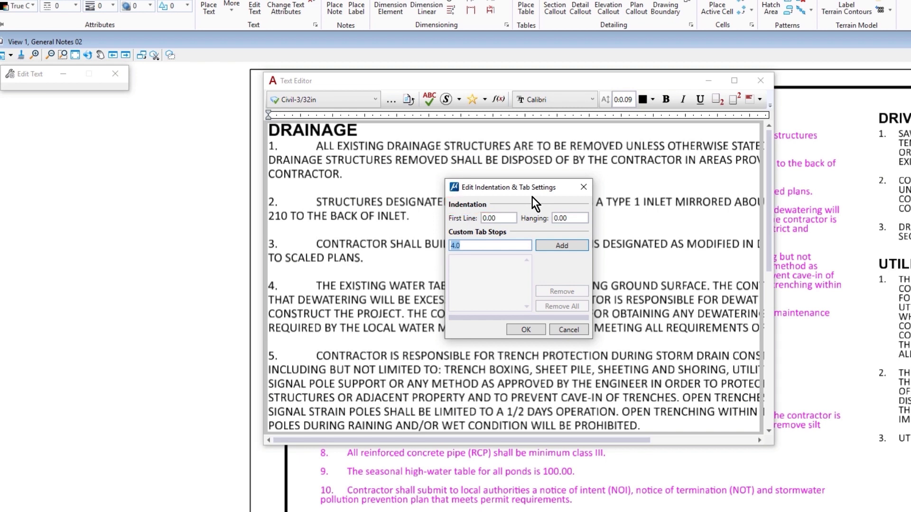
pyautogui.click(500, 214)
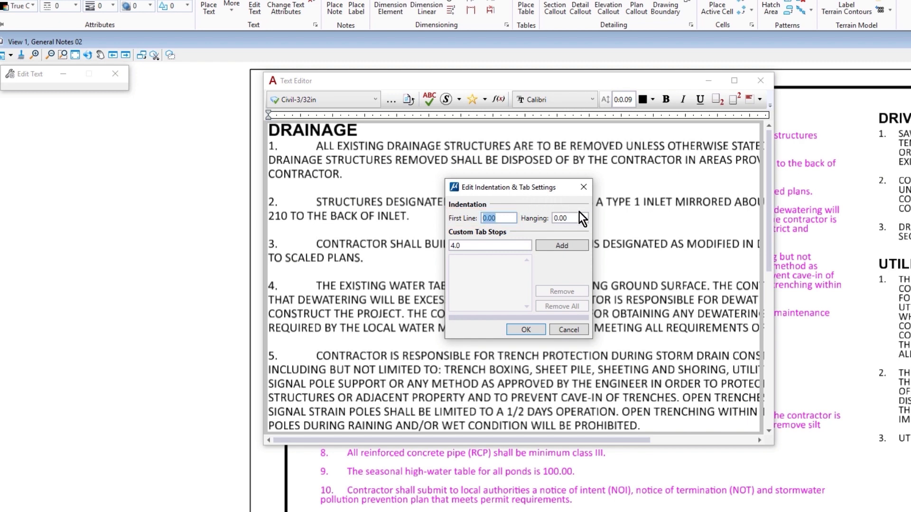
pyautogui.press('Tab')
pyautogui.write('3')
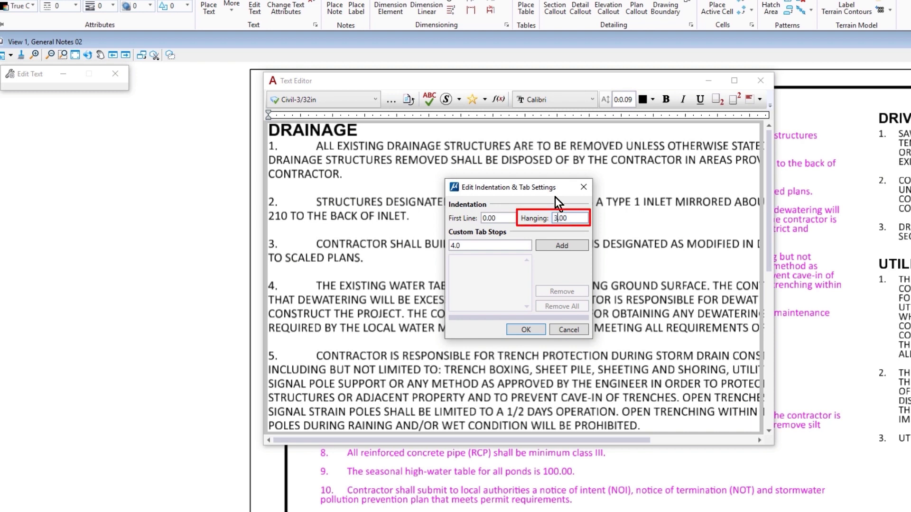
pyautogui.press('Tab')
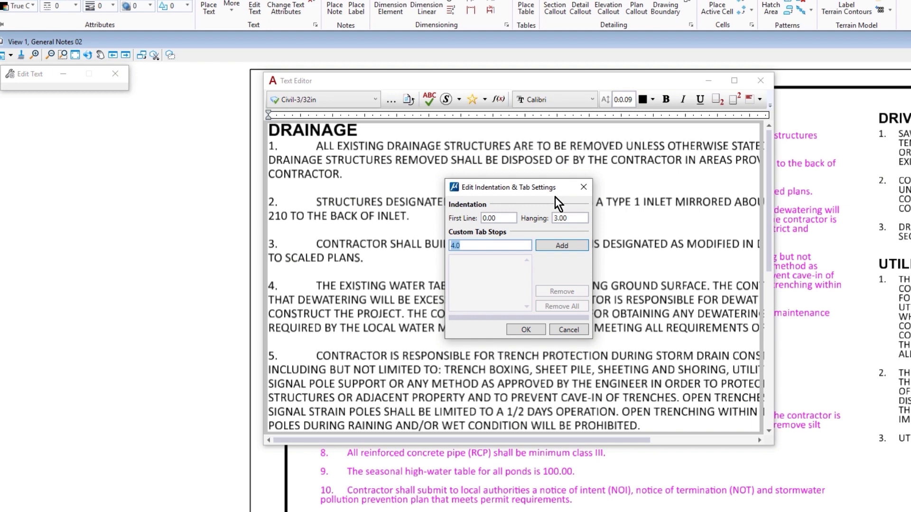
pyautogui.write('6')
pyautogui.click(561, 245)
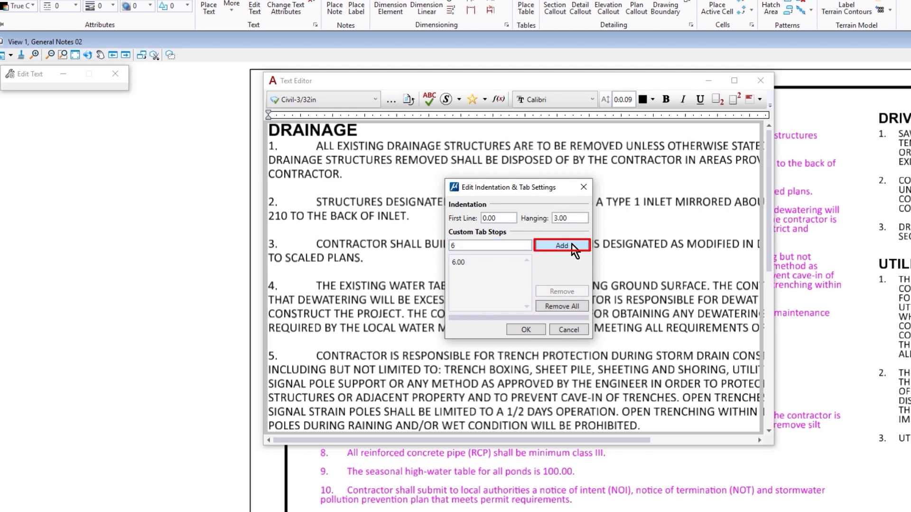
pyautogui.click(527, 329)
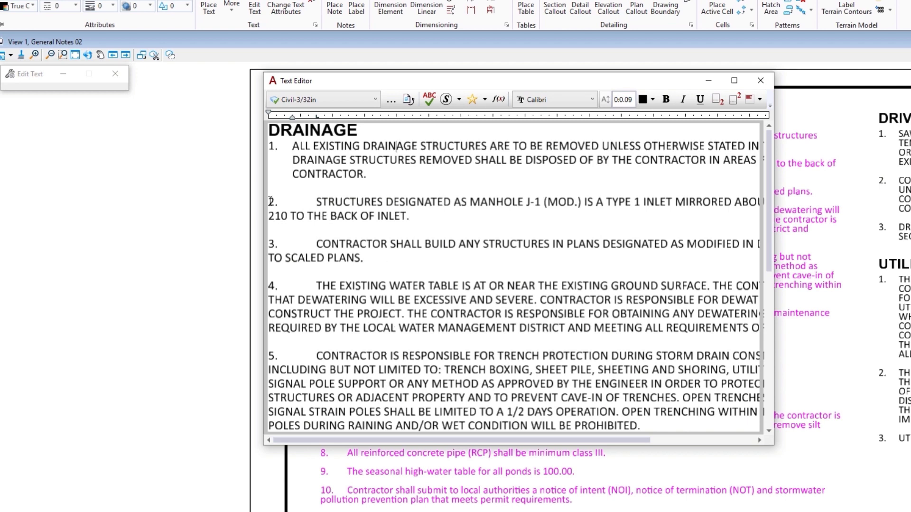
# - Apply the 3.00 hanging indent and 6.00 tab stop to notes 2–10, then close the editor
pyautogui.moveTo(271, 201); pyautogui.dragTo(758, 455)
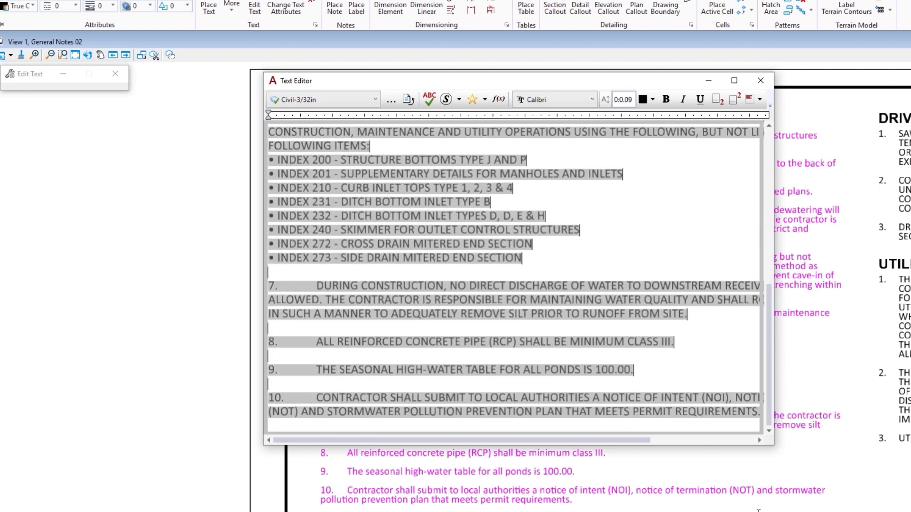
pyautogui.rightClick(438, 116)
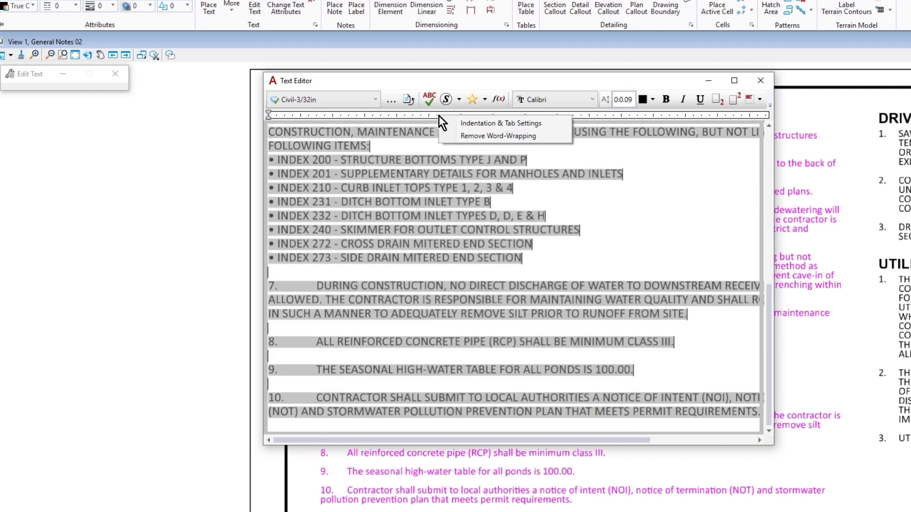
pyautogui.click(544, 124)
pyautogui.click(566, 218)
pyautogui.write('3')
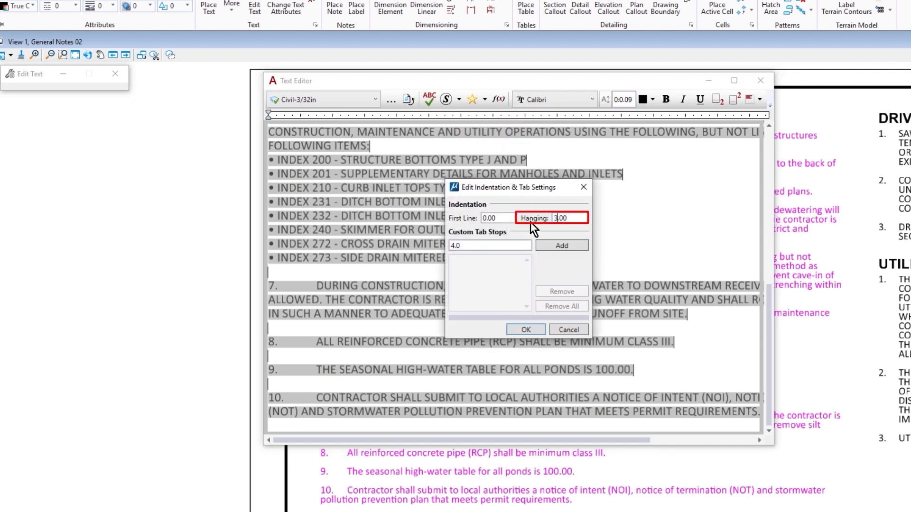
pyautogui.press('Tab')
pyautogui.write('6')
pyautogui.click(561, 245)
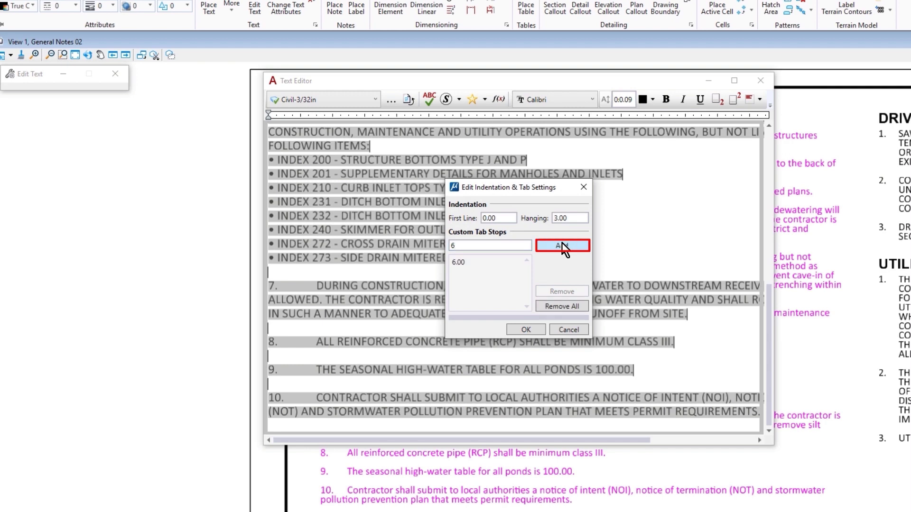
pyautogui.click(526, 329)
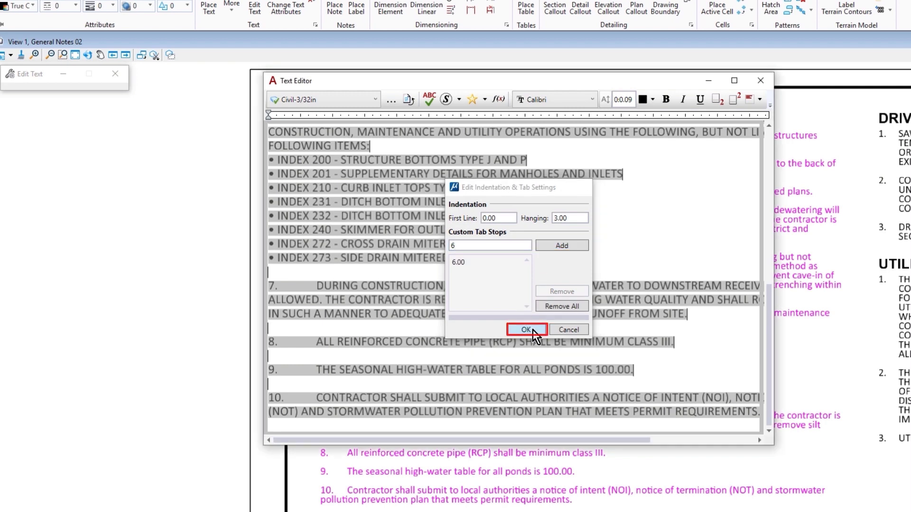
pyautogui.click(526, 329)
pyautogui.click(577, 260)
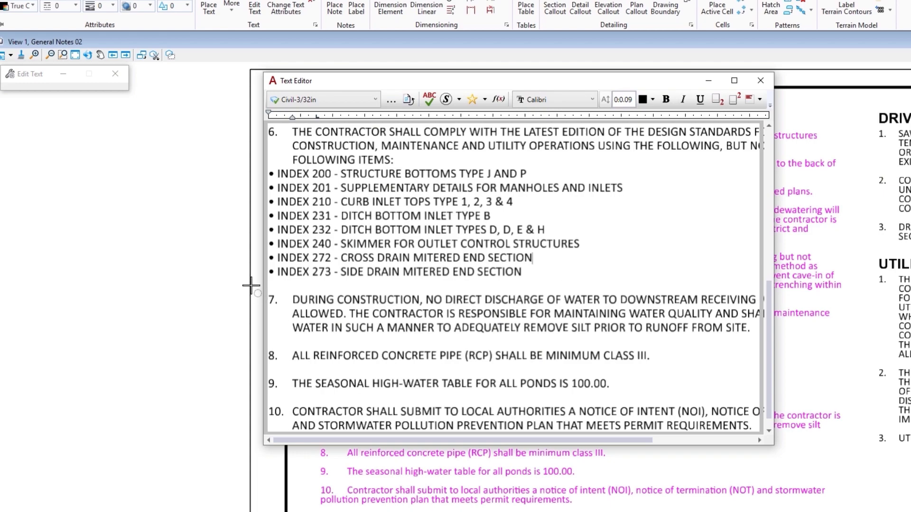
pyautogui.click(203, 236)
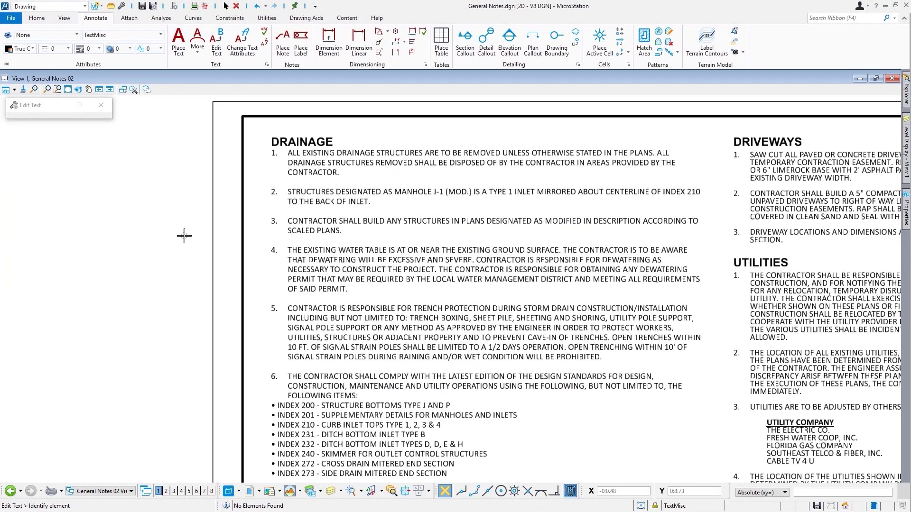
# - Reopen the drainage notes and indent the INDEX 200 and INDEX 201 bullets one tab stop
pyautogui.moveTo(592, 467)
pyautogui.mouseDown(button='middle')
pyautogui.moveTo(538, 323)
pyautogui.moveTo(537, 275)
pyautogui.mouseUp(button='middle')
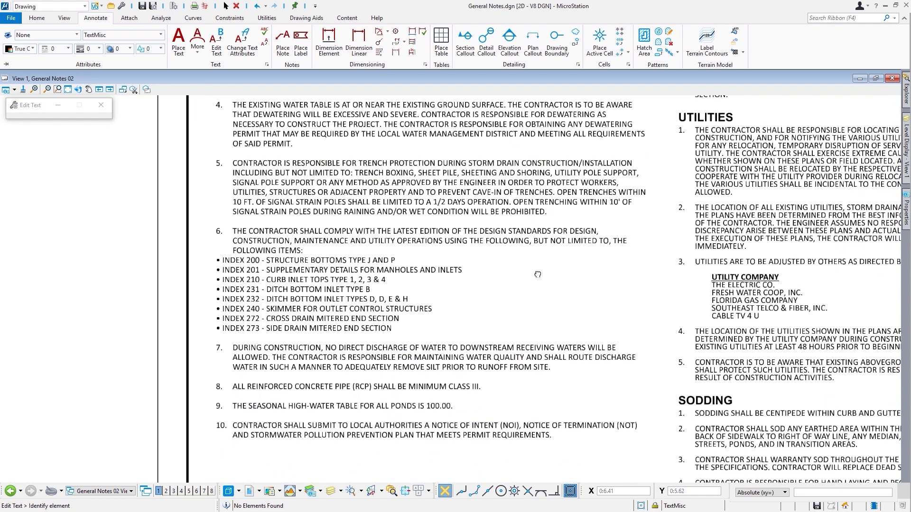
pyautogui.click(399, 271)
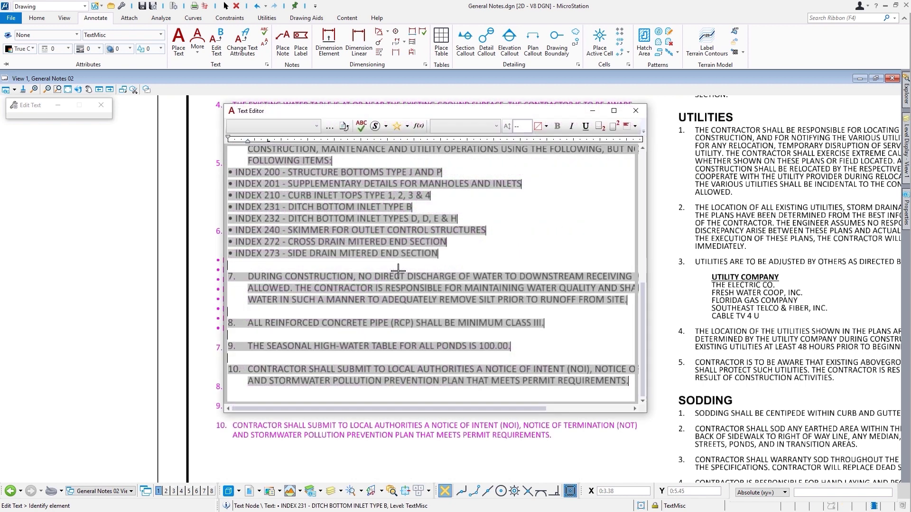
pyautogui.click(237, 172)
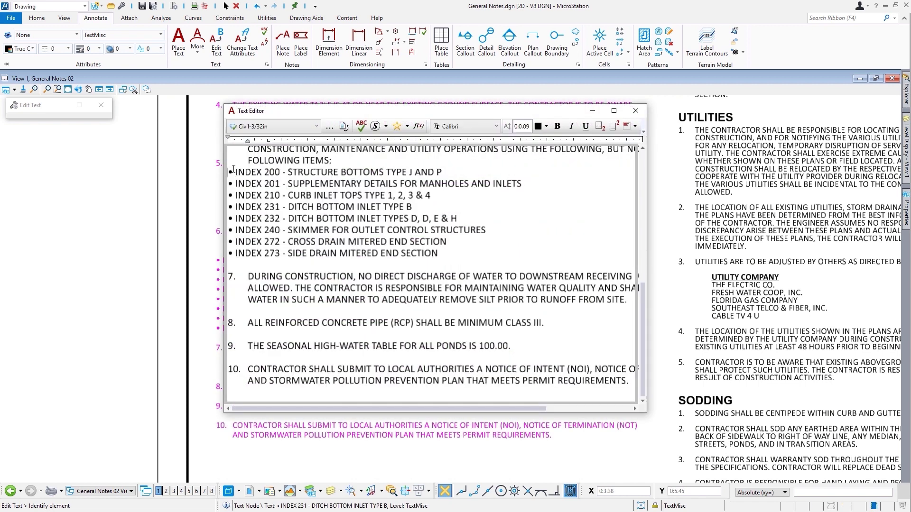
pyautogui.press('Tab')
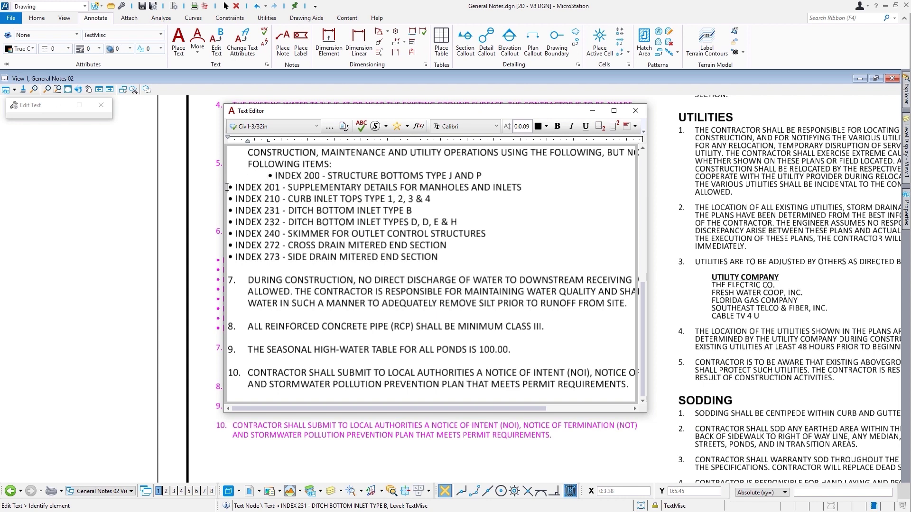
pyautogui.press('Tab')
pyautogui.click(231, 199)
# - Indent the INDEX 210, 231, 232, 240 and remaining bullets one tab stop
pyautogui.press('Tab')
pyautogui.click(230, 210)
pyautogui.press('Tab')
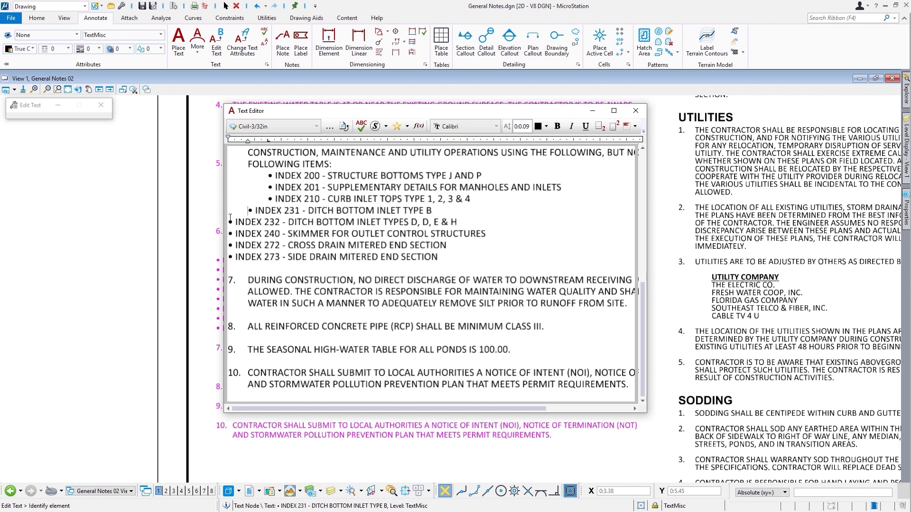
pyautogui.press('Tab')
pyautogui.click(230, 233)
pyautogui.press('Tab')
pyautogui.click(230, 245)
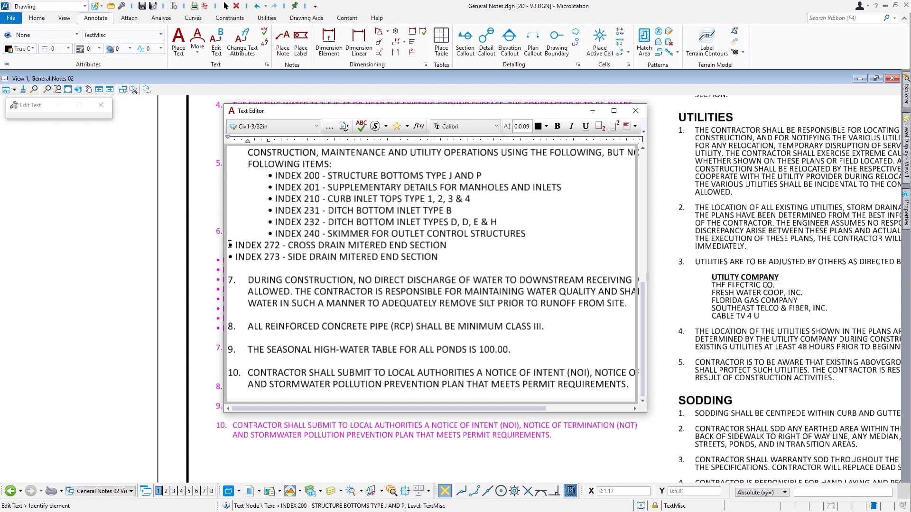
pyautogui.press('Tab')
pyautogui.press('Tab')
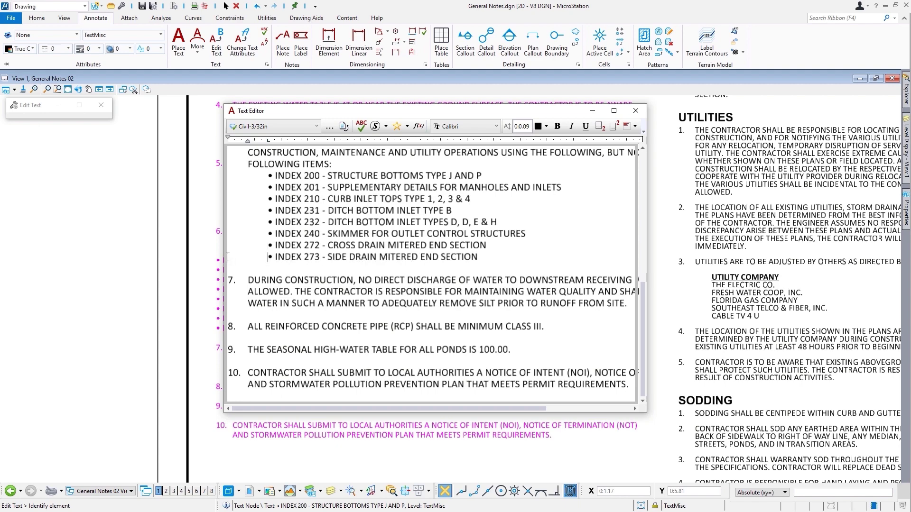
pyautogui.click(126, 217)
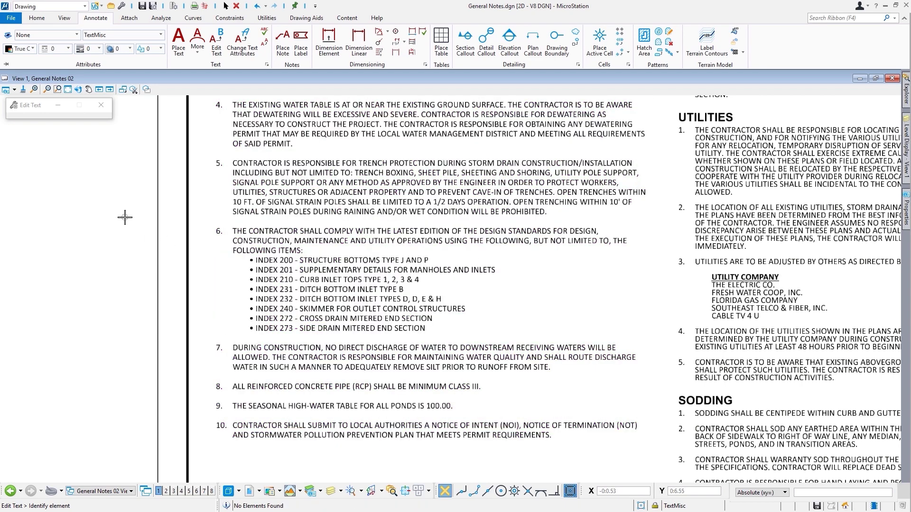